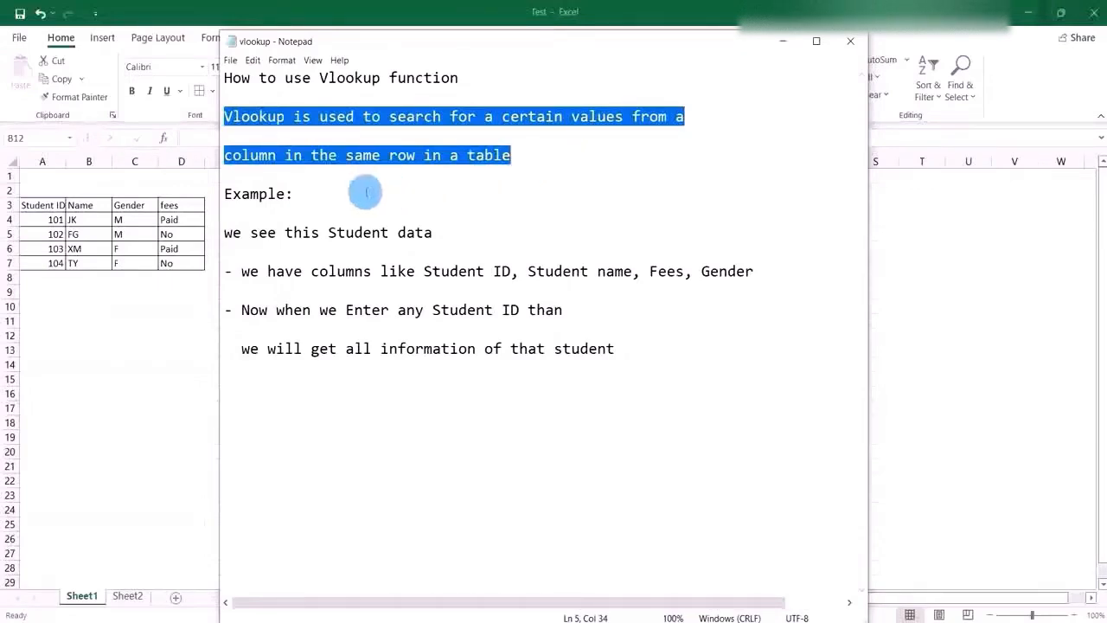
# Read the VLOOKUP explanation and student example in the Notepad notes, comparing them with the student table on Sheet1 in Excel.
pyautogui.moveTo(224, 194); pyautogui.dragTo(294, 194)
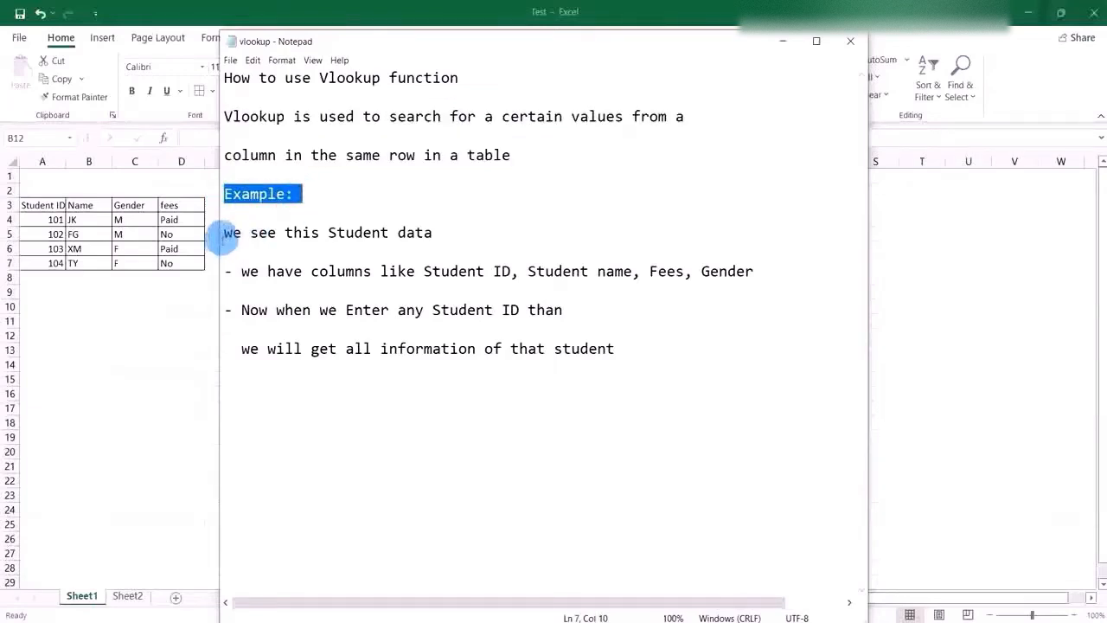
pyautogui.moveTo(223, 235); pyautogui.dragTo(446, 229)
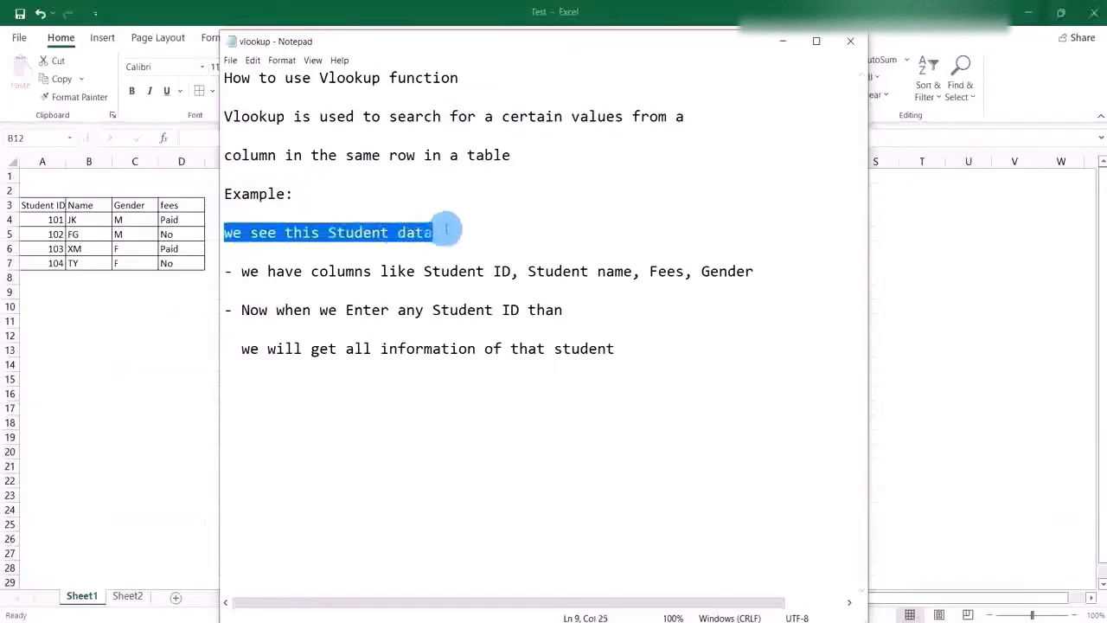
pyautogui.click(174, 299)
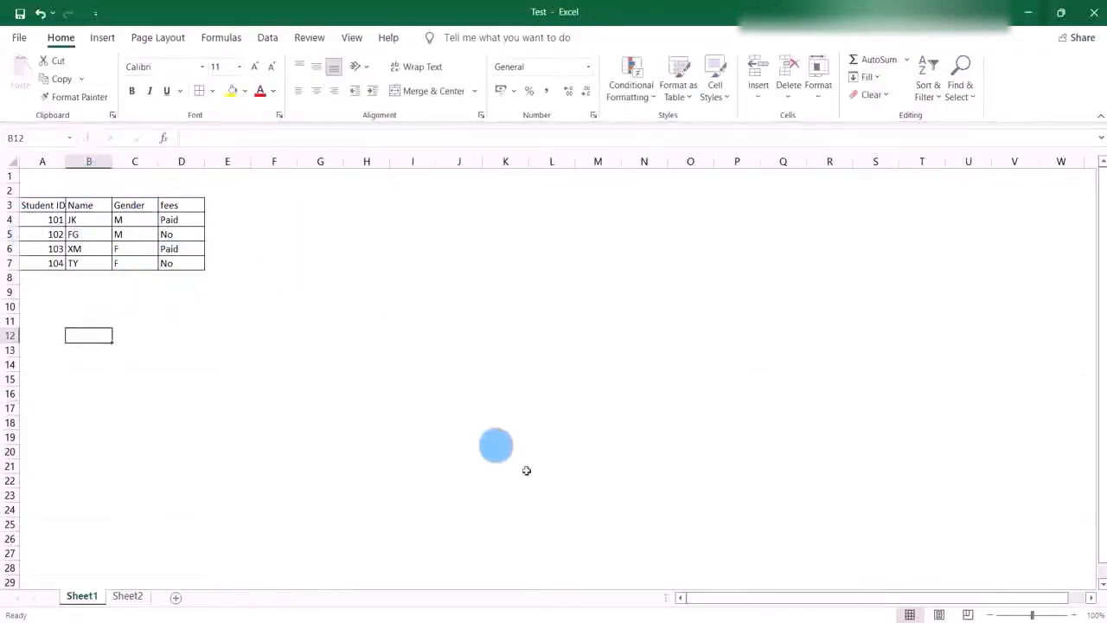
pyautogui.click(665, 621)
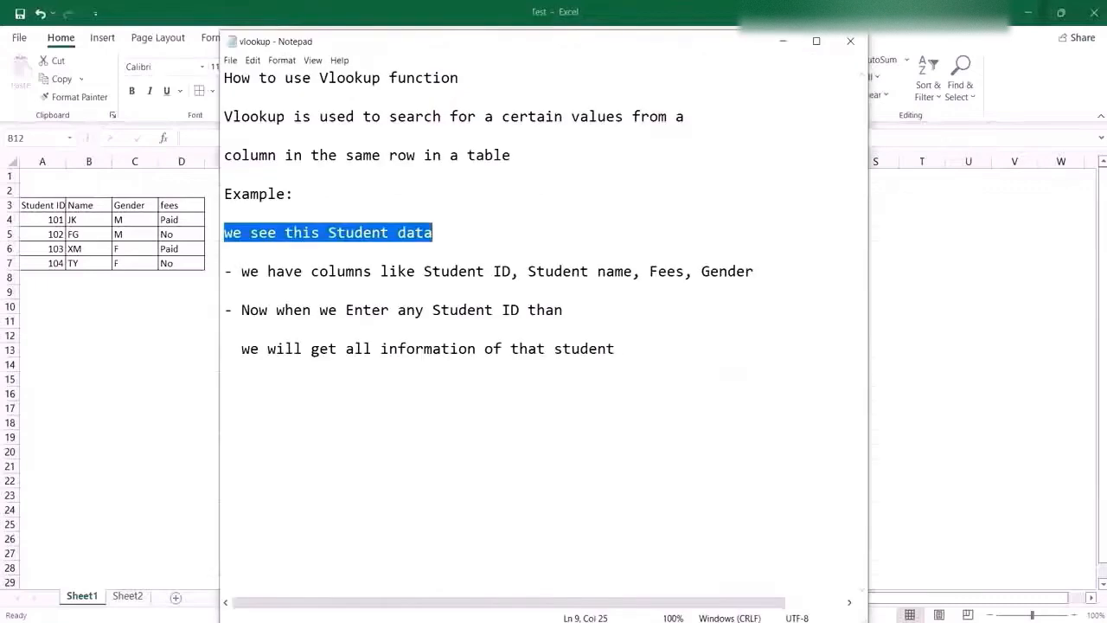
pyautogui.moveTo(241, 272); pyautogui.dragTo(697, 284)
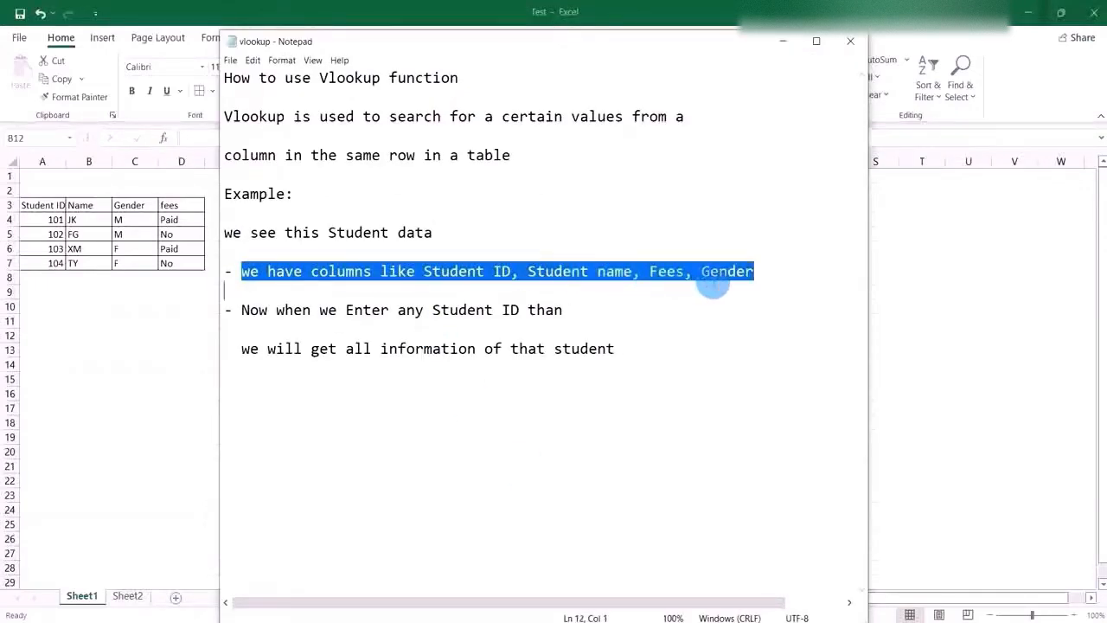
pyautogui.click(785, 44)
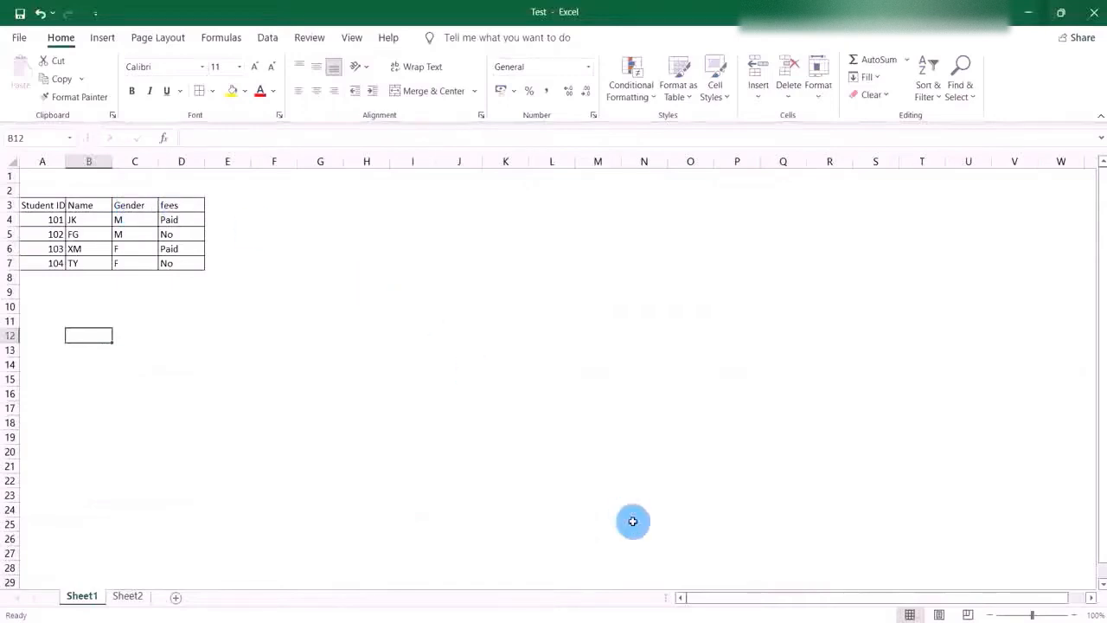
pyautogui.click(661, 621)
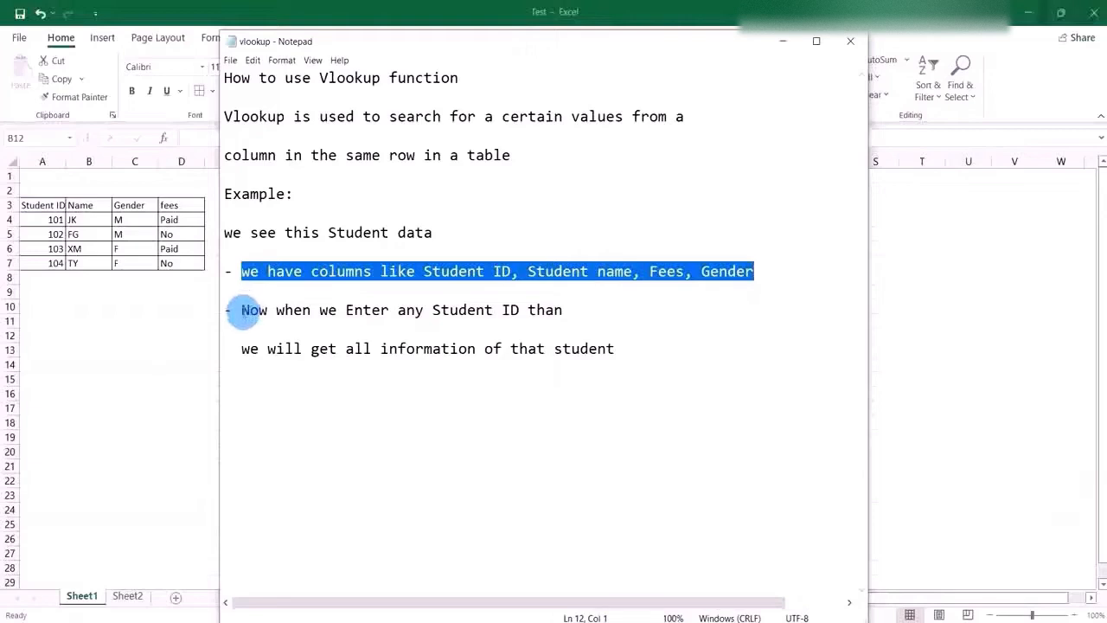
pyautogui.moveTo(243, 312); pyautogui.dragTo(644, 350)
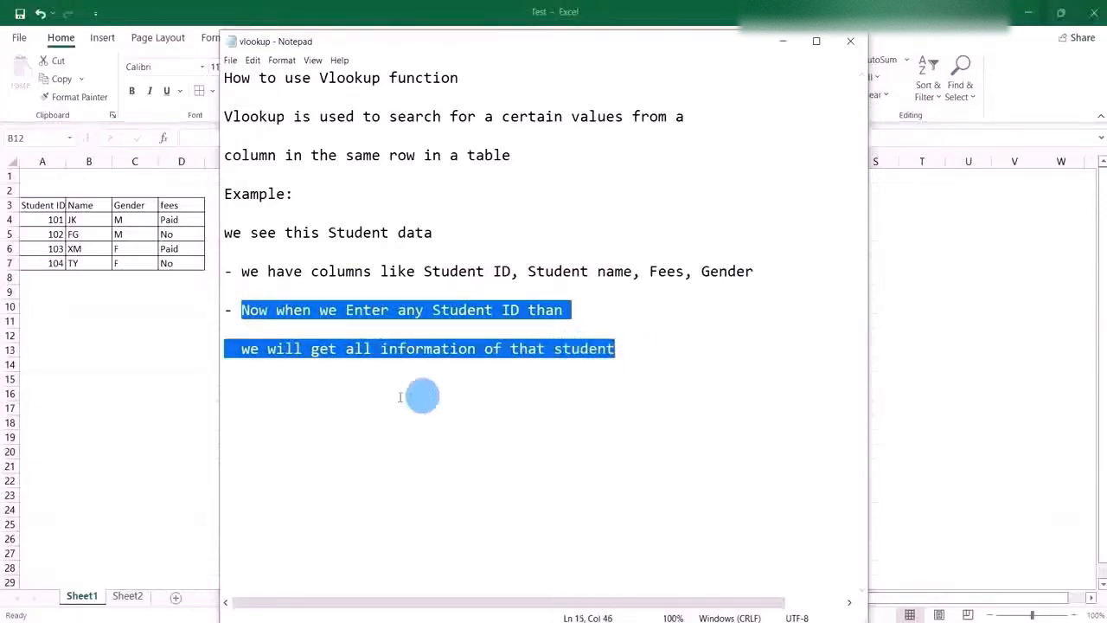
# Enter the second listed student's ID in cell C2 on Sheet2 and compare the returned details with the Sheet1 table.
pyautogui.click(128, 597)
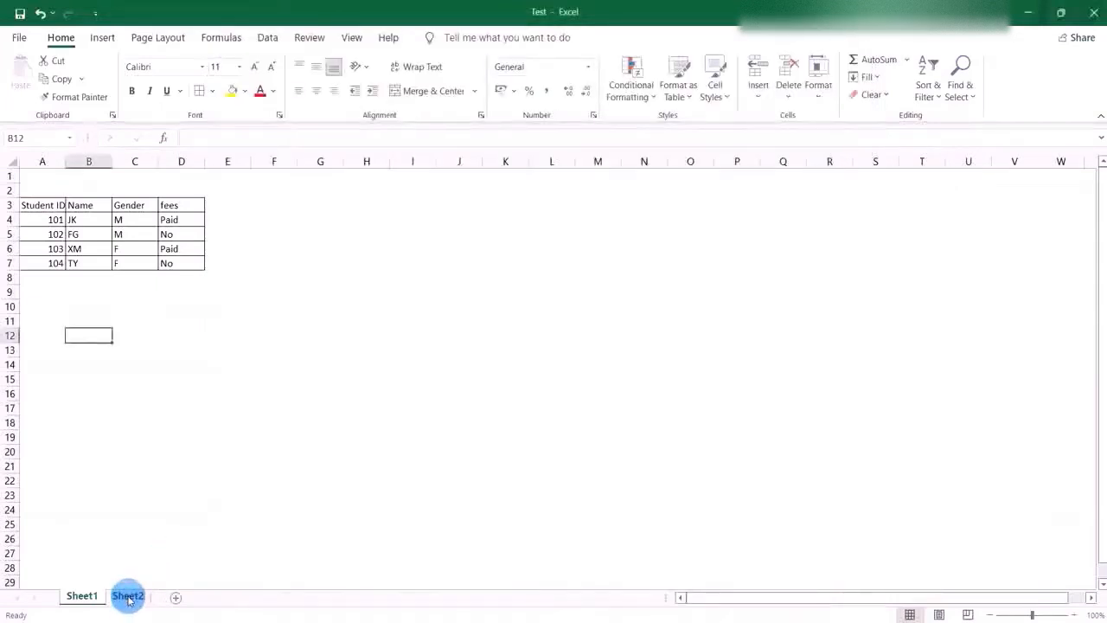
pyautogui.click(128, 597)
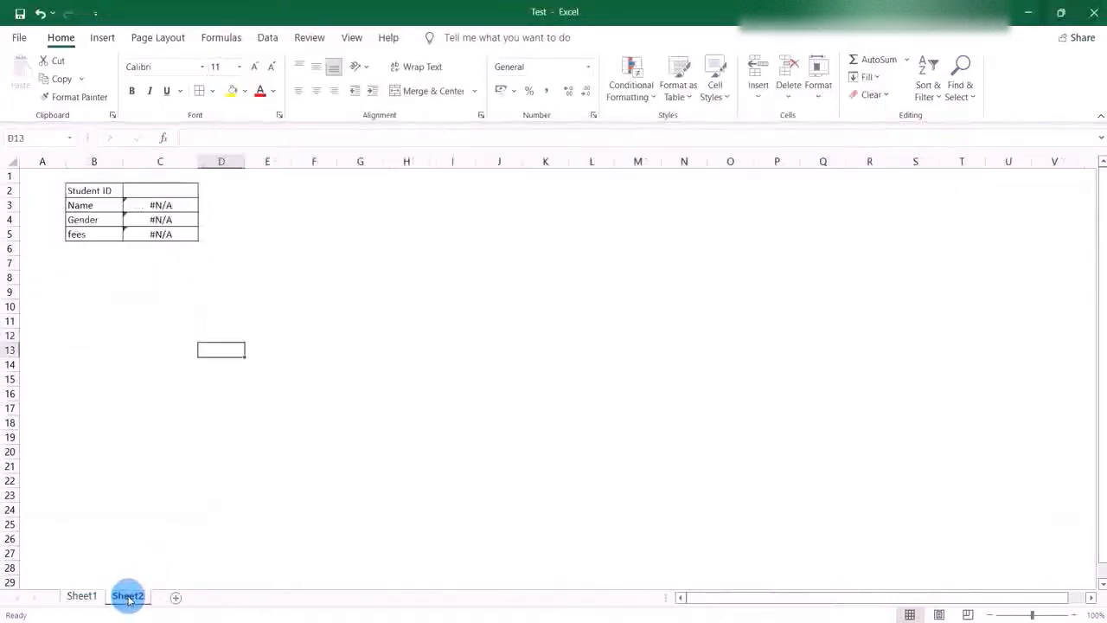
pyautogui.click(160, 192)
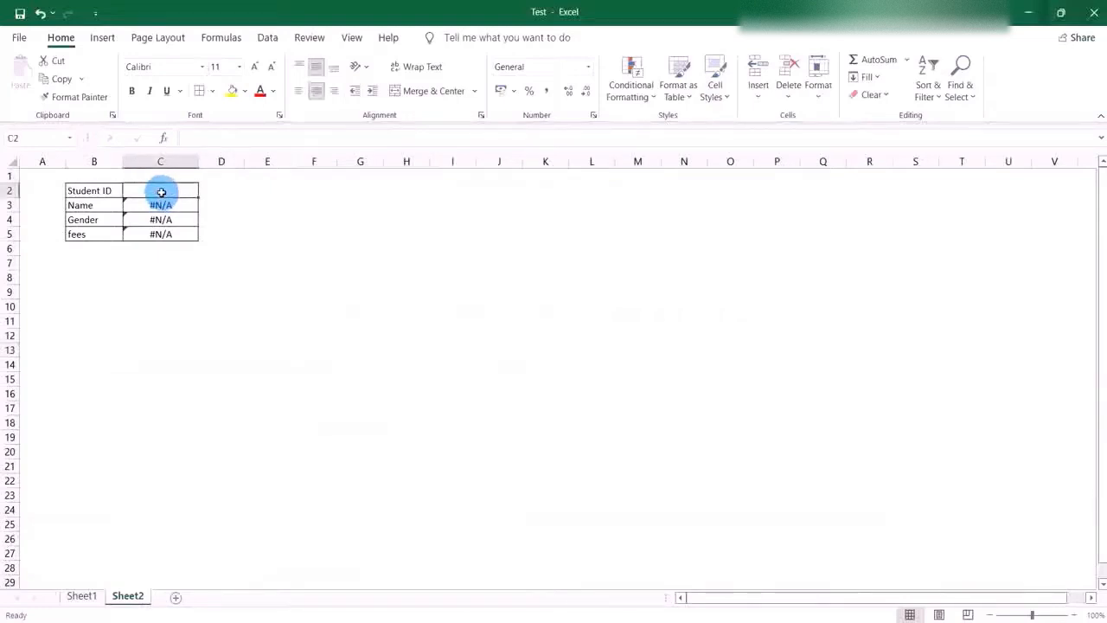
pyautogui.write('10')
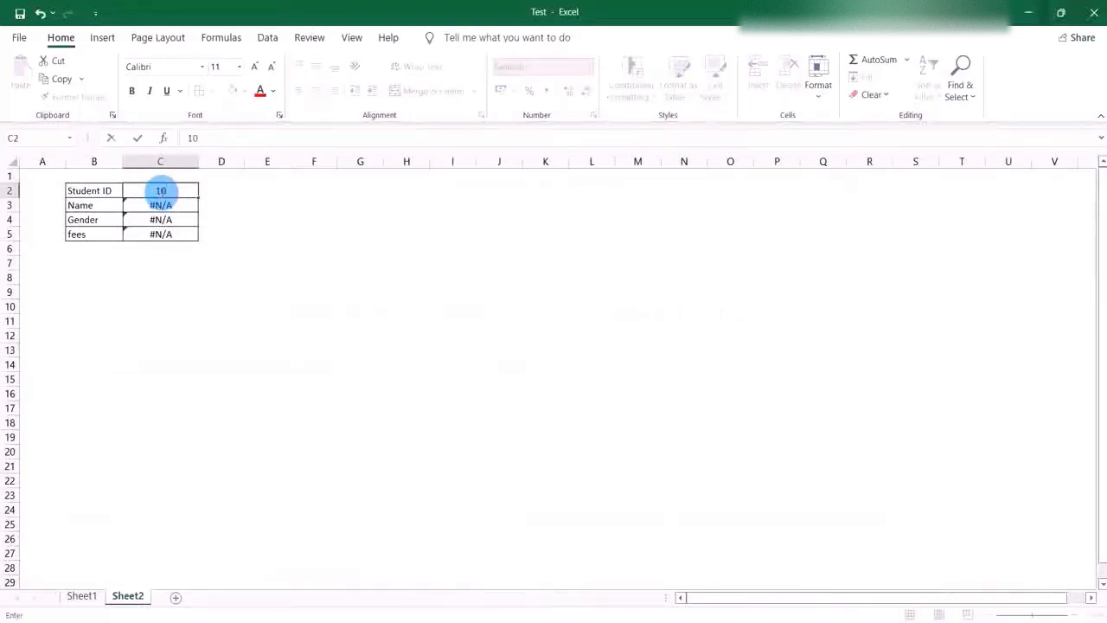
pyautogui.write('2')
pyautogui.click(260, 219)
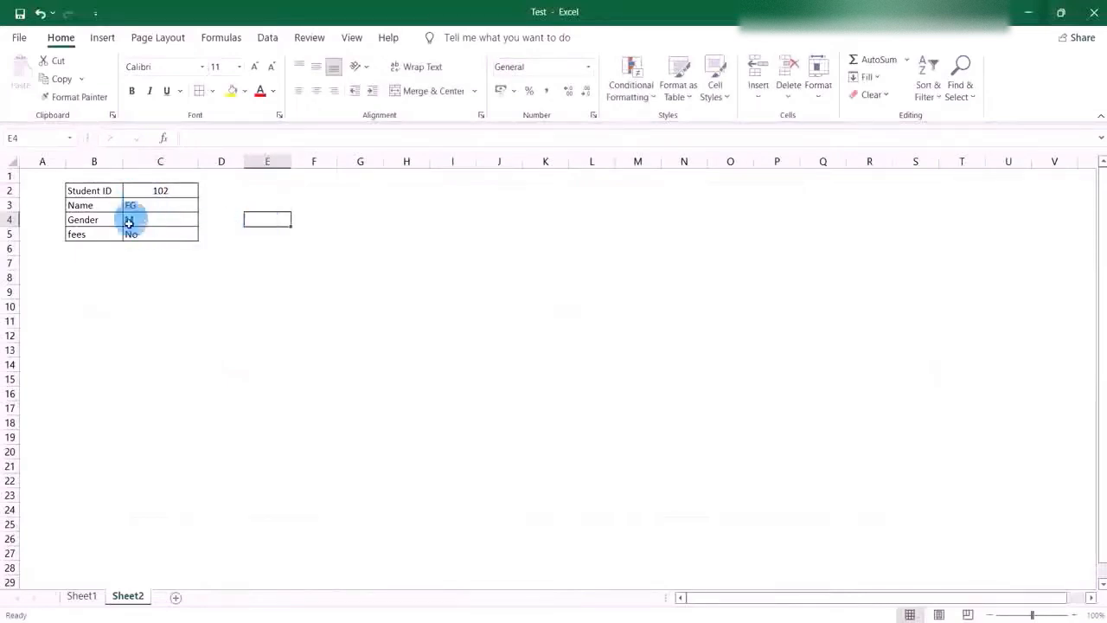
pyautogui.click(83, 596)
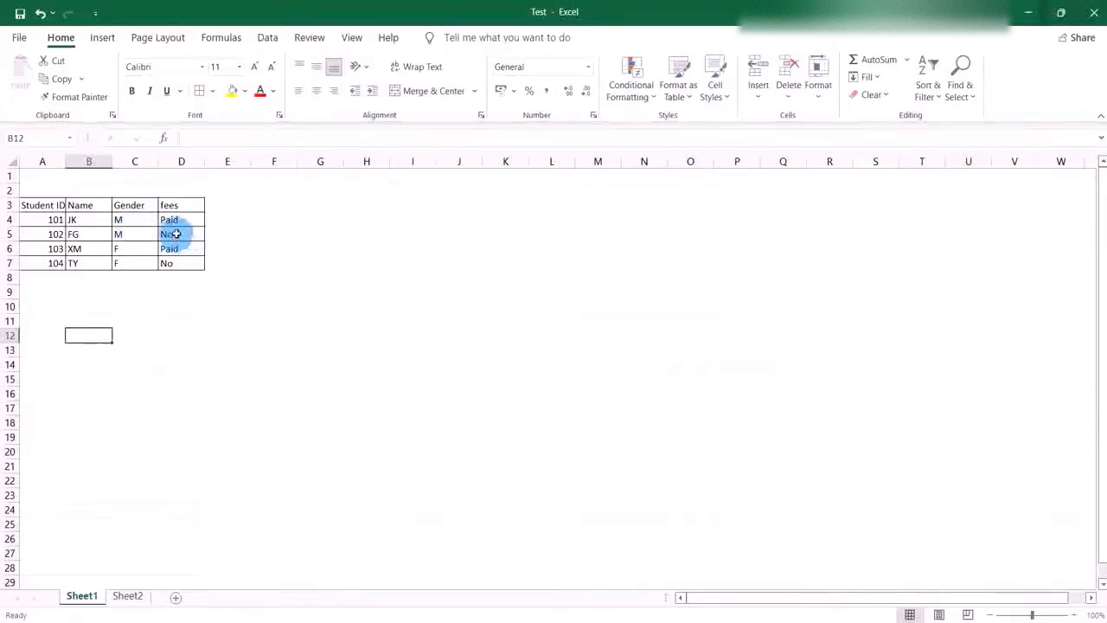
pyautogui.click(130, 596)
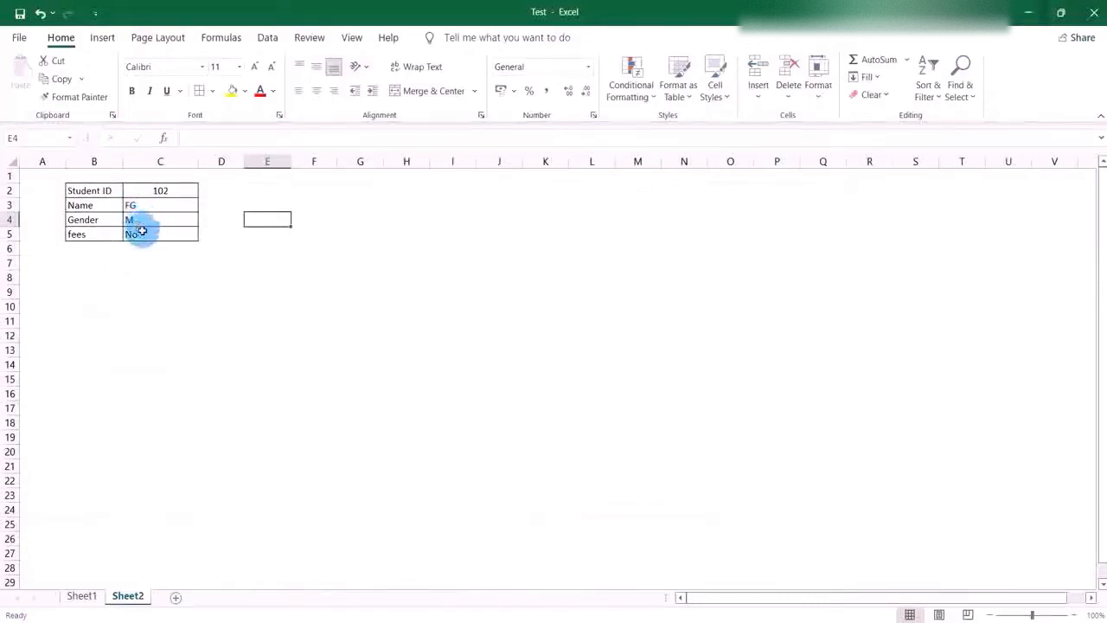
# Change the Student ID in C2 to the last listed student's ID and check the returned details against Sheet1.
pyautogui.click(179, 191)
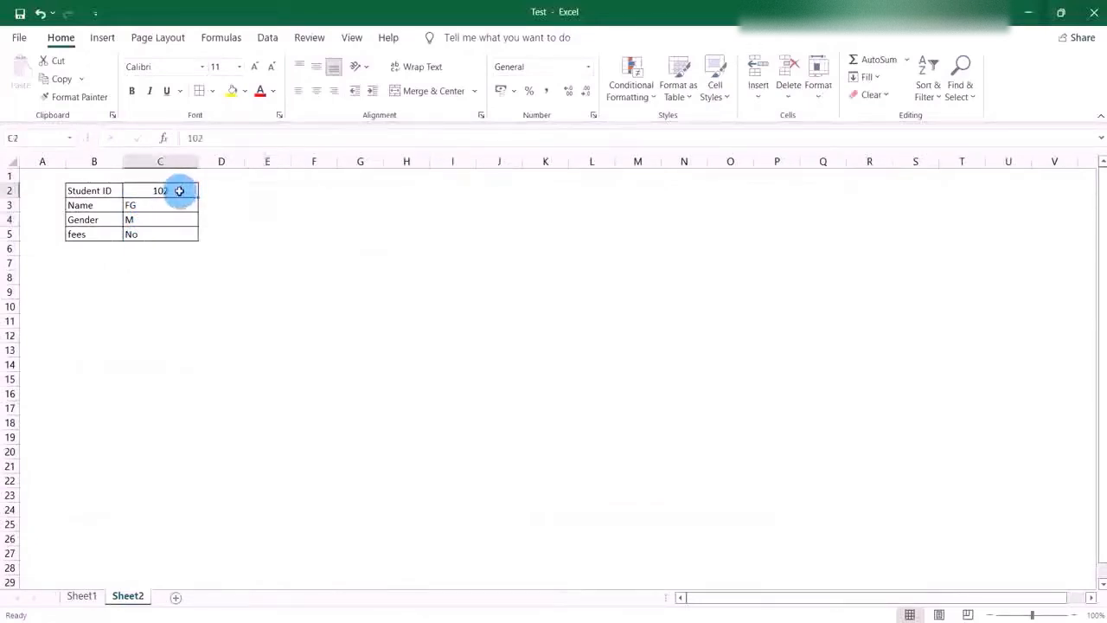
pyautogui.doubleClick(179, 192)
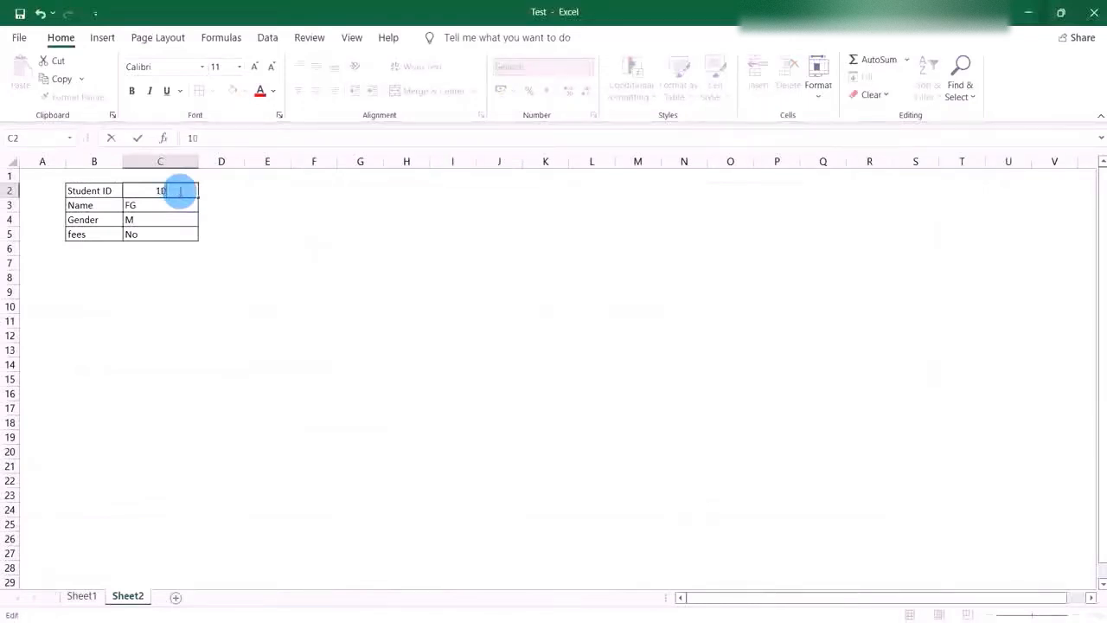
pyautogui.click(217, 266)
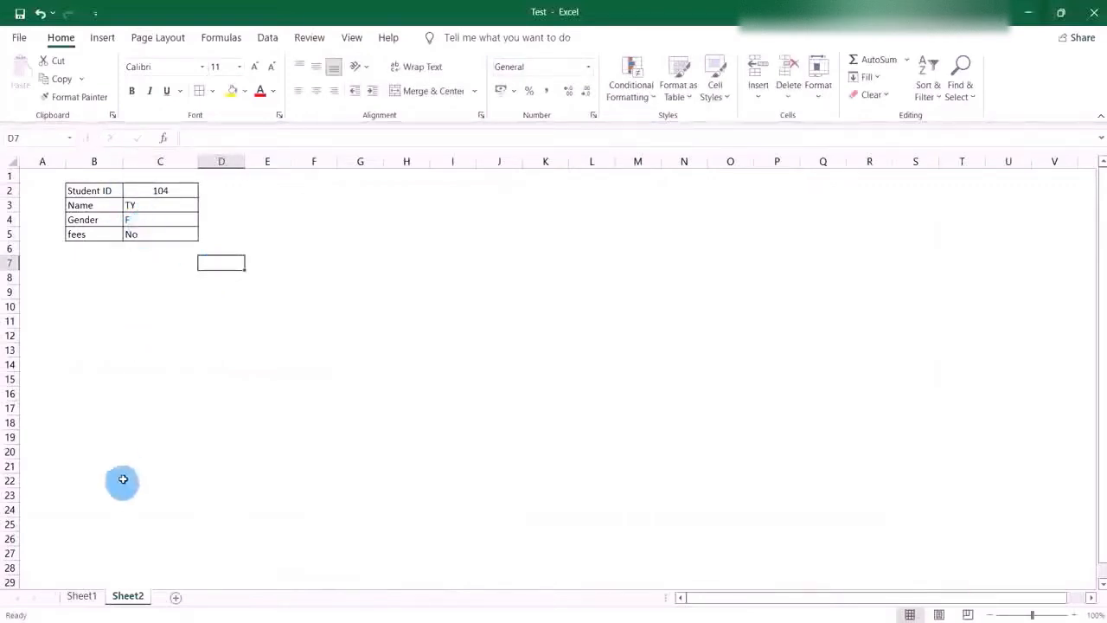
pyautogui.click(83, 599)
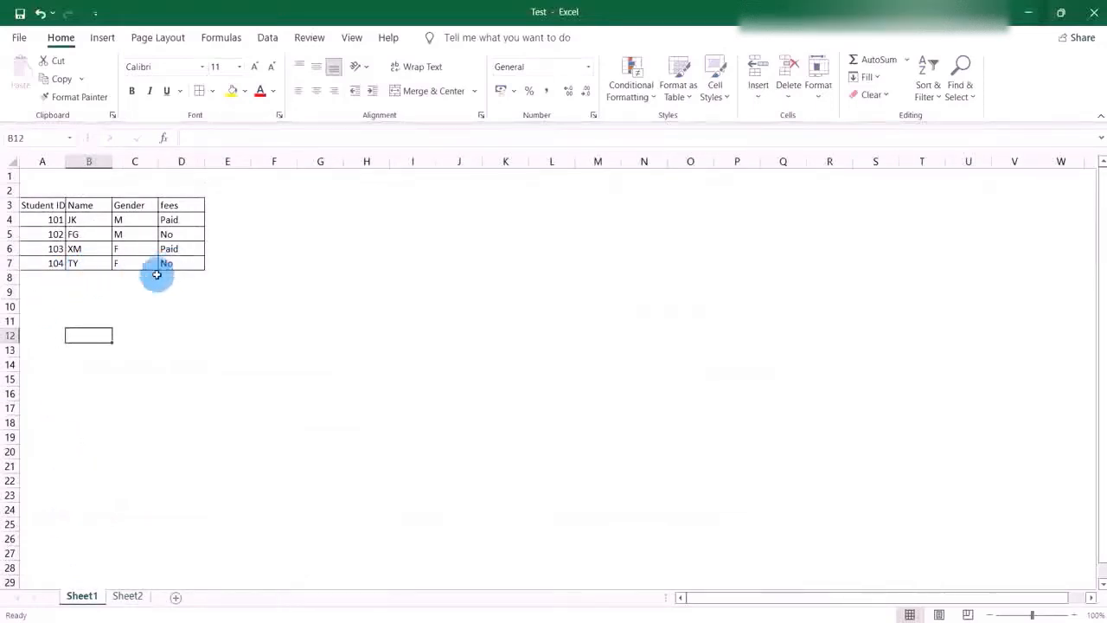
pyautogui.click(132, 600)
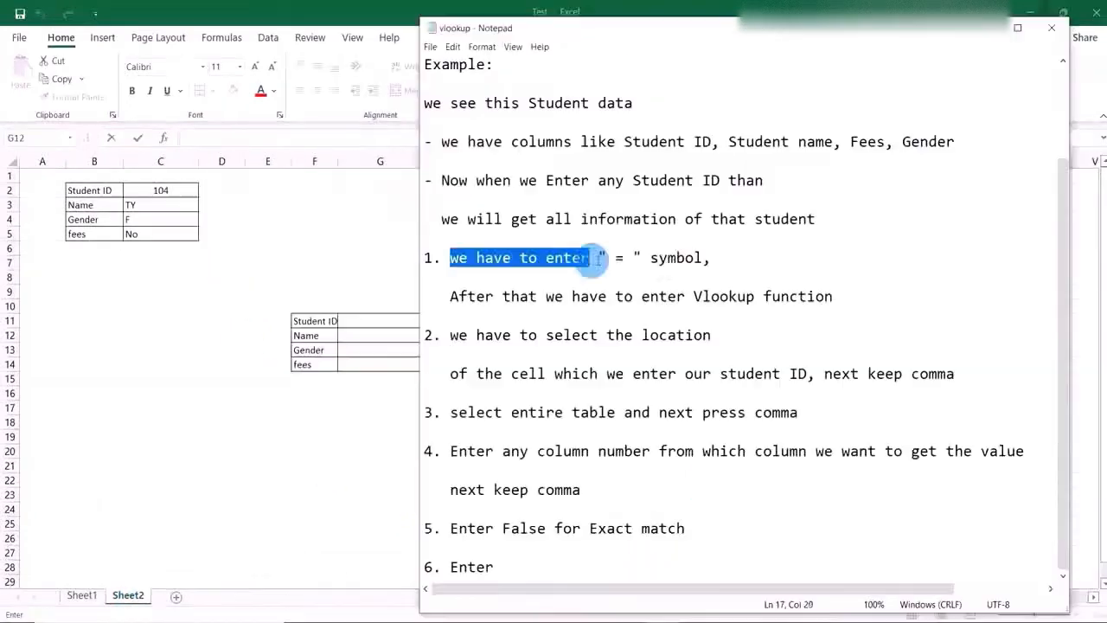
# Following the first note in Notepad, start a VLOOKUP formula in cell G12 beside Name in the empty form on Sheet2.
pyautogui.moveTo(605, 254); pyautogui.dragTo(720, 260)
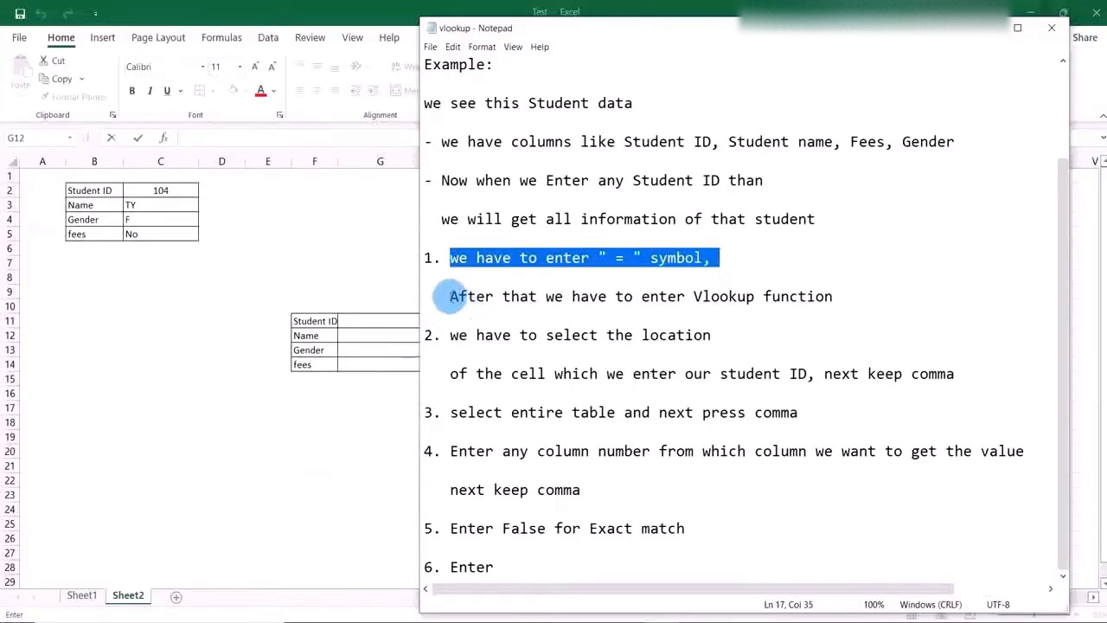
pyautogui.moveTo(450, 296); pyautogui.dragTo(852, 301)
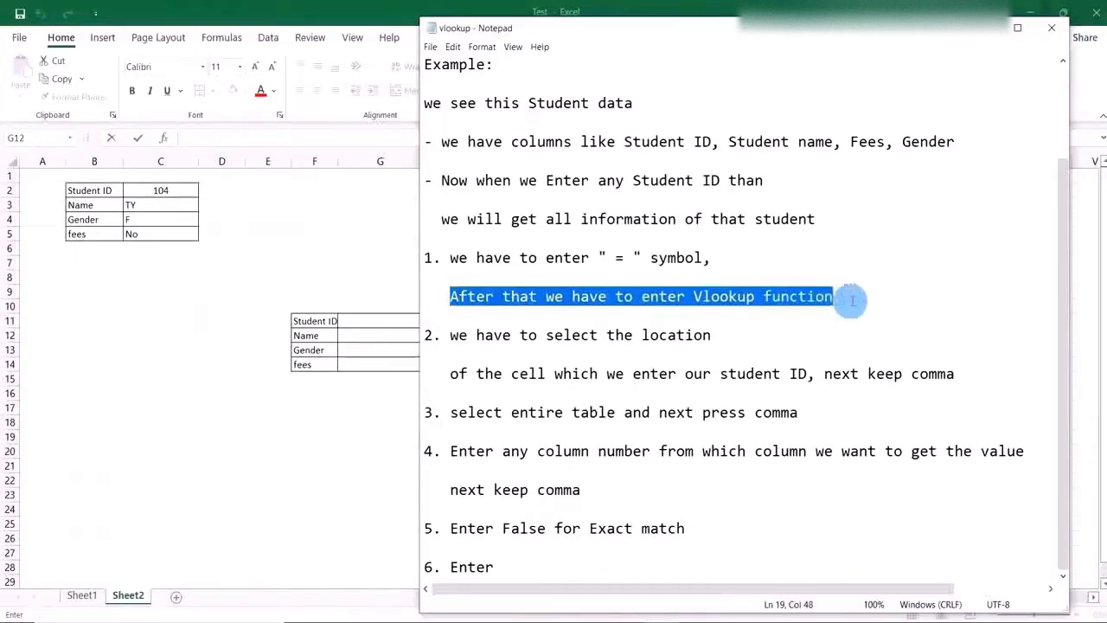
pyautogui.click(989, 38)
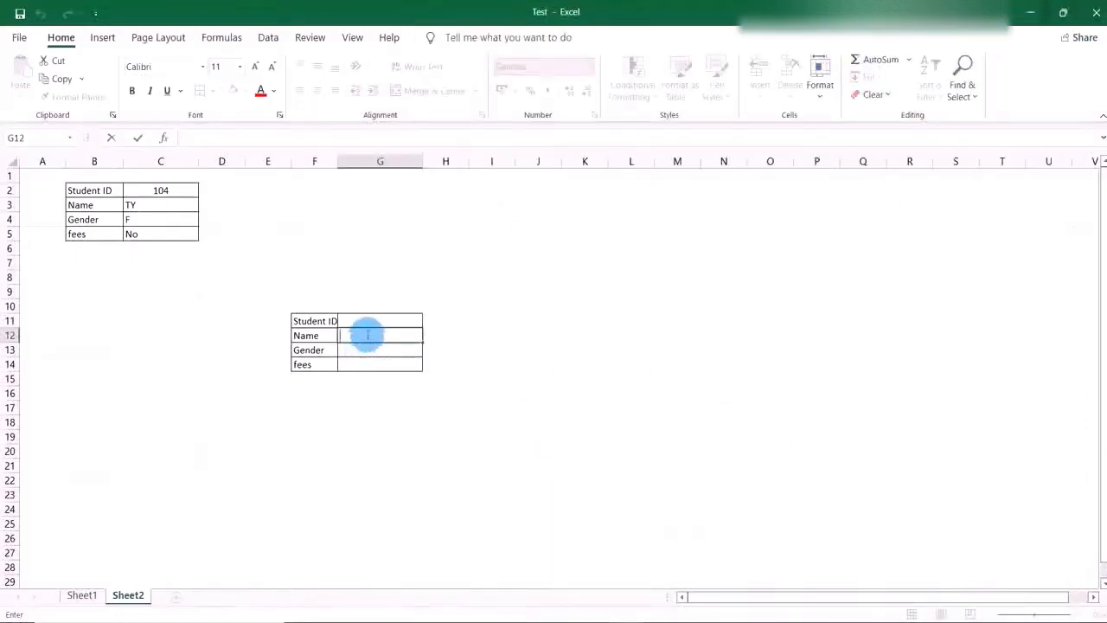
pyautogui.write('=vloo')
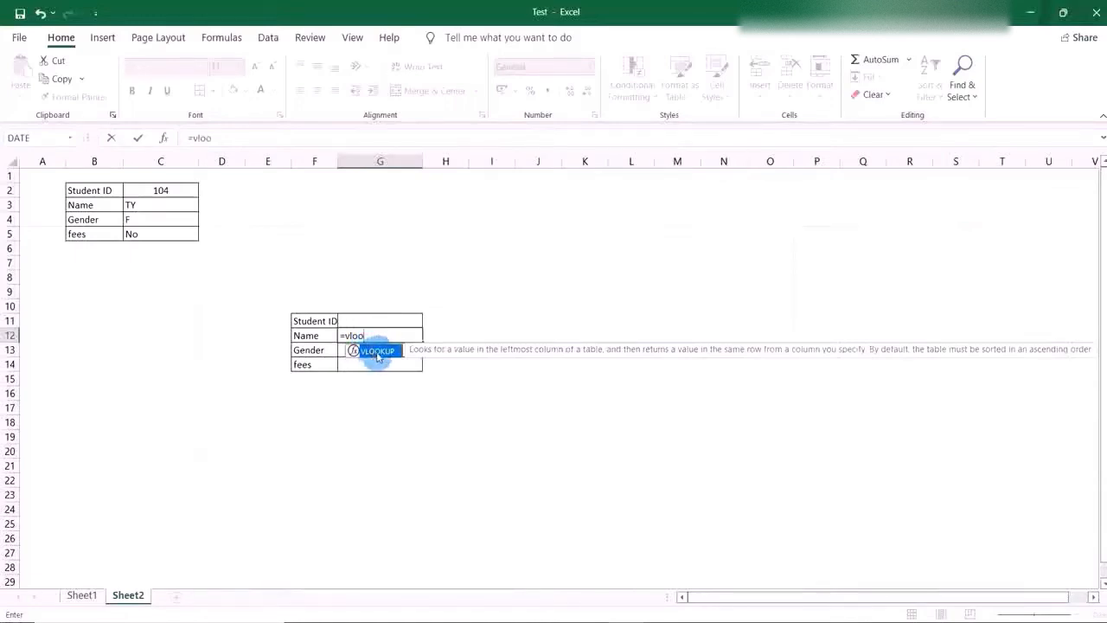
pyautogui.doubleClick(377, 352)
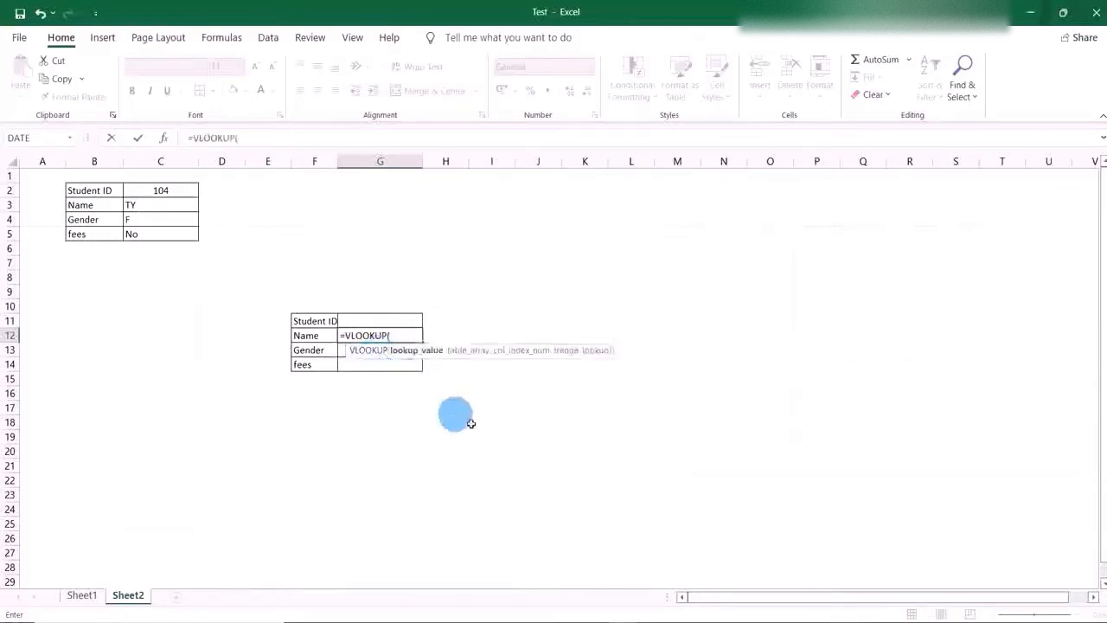
# Following the second note in Notepad, set the formula's lookup value to the Student ID cell G11 and add a comma.
pyautogui.click(657, 616)
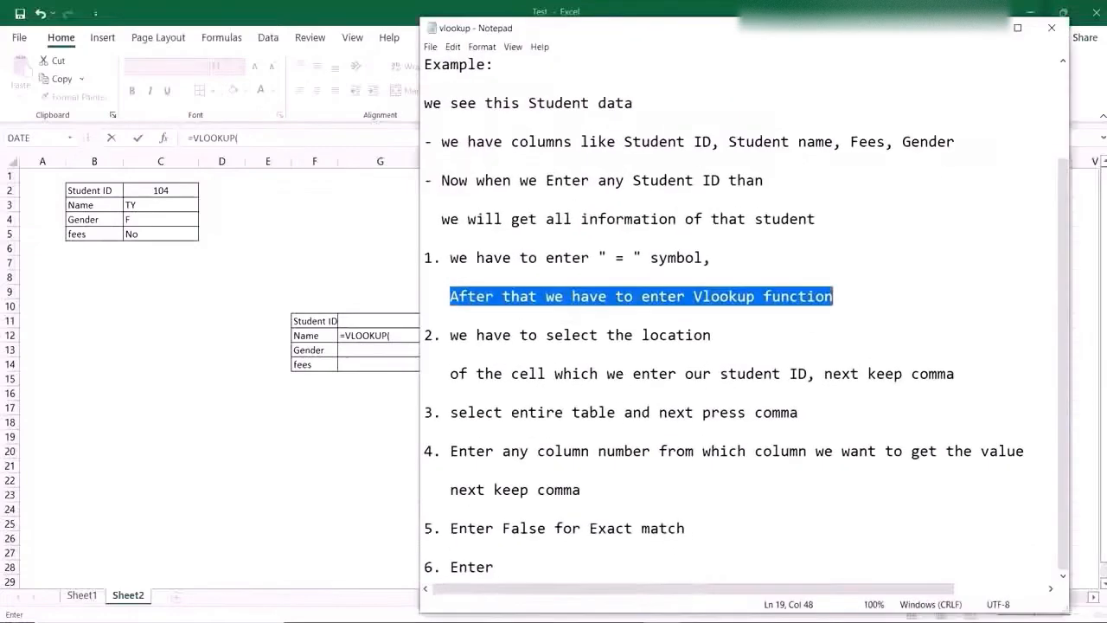
pyautogui.moveTo(446, 336); pyautogui.dragTo(714, 335)
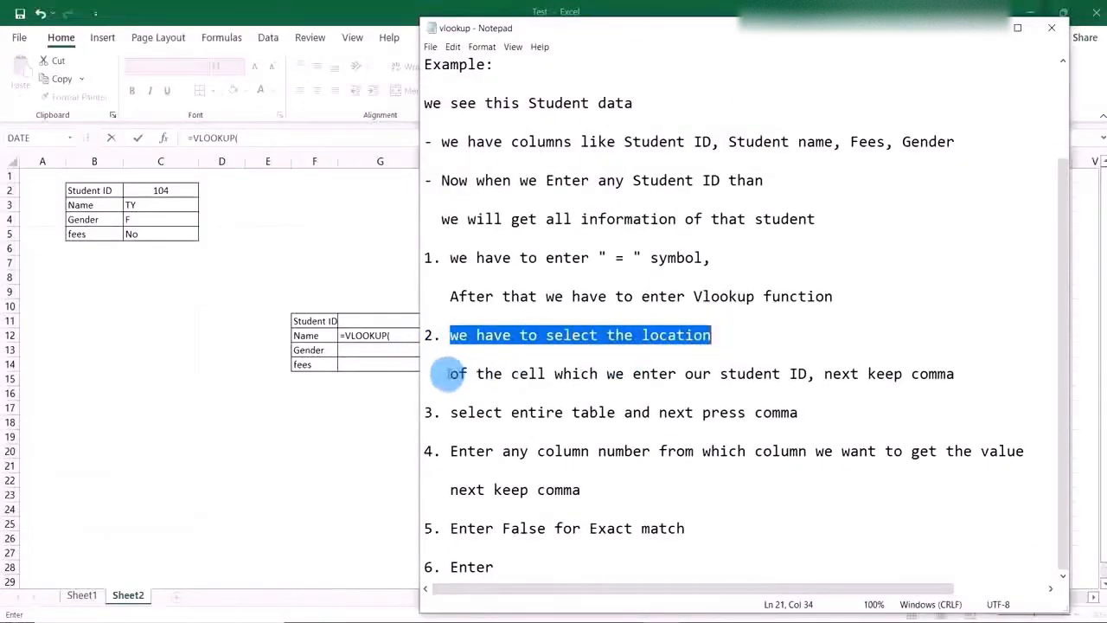
pyautogui.moveTo(449, 374); pyautogui.dragTo(959, 375)
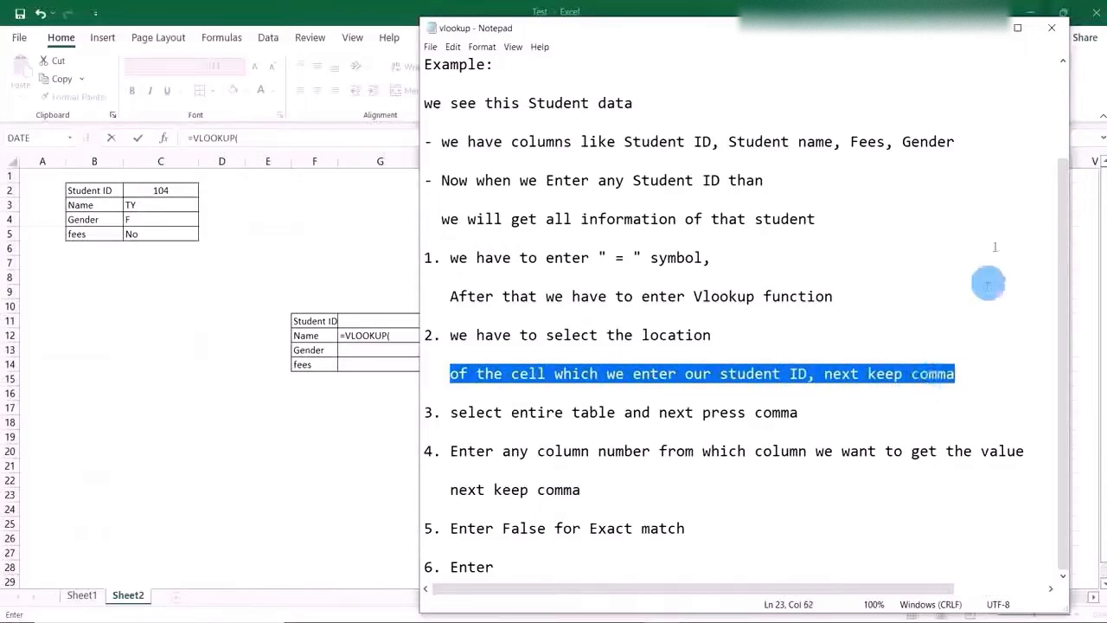
pyautogui.click(980, 33)
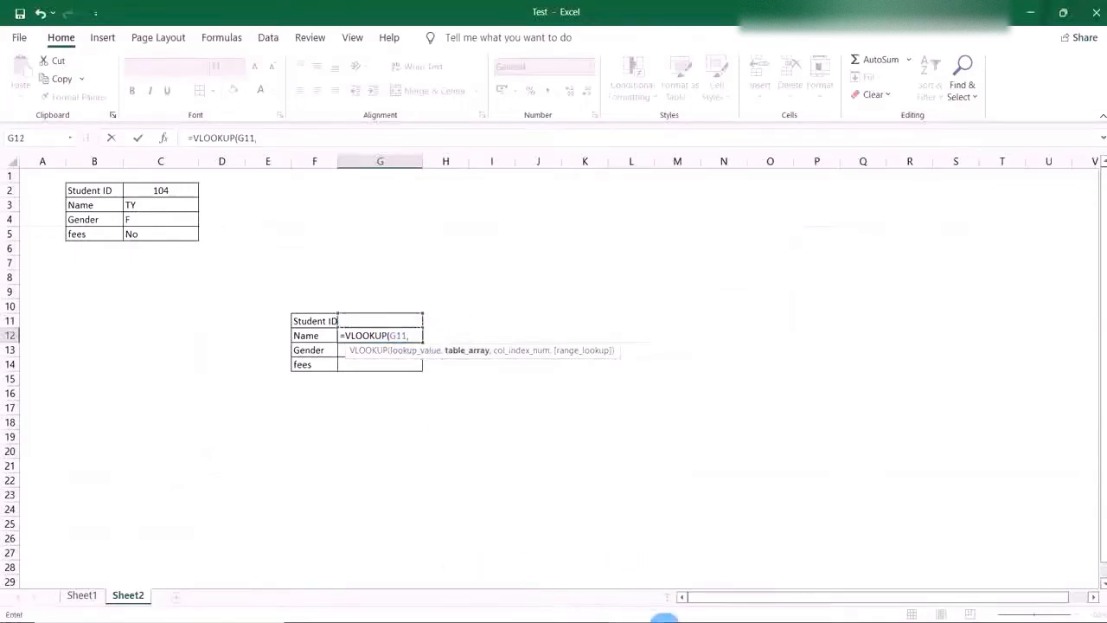
# Following the third note in Notepad, set the formula's table array to the entire student table, Sheet1!A3:D7.
pyautogui.click(665, 622)
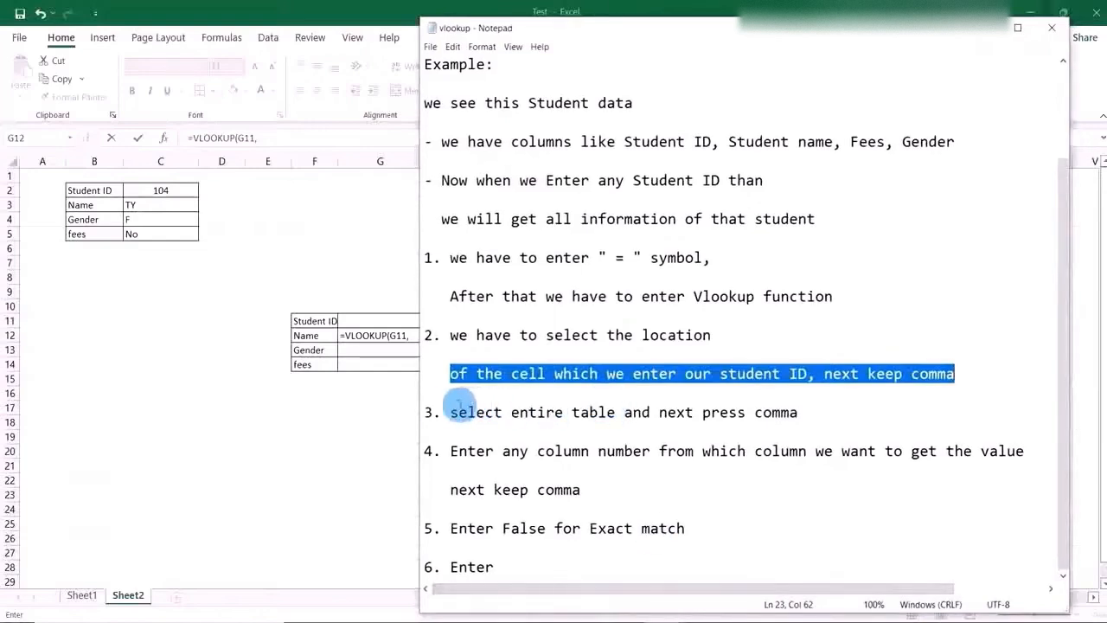
pyautogui.click(449, 412)
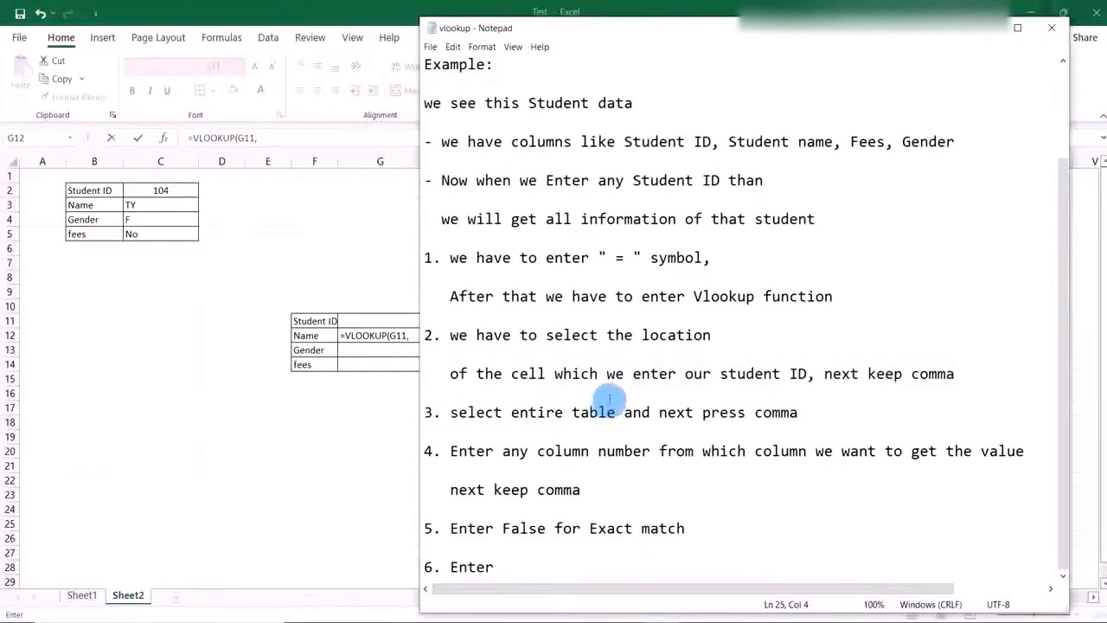
pyautogui.moveTo(451, 412); pyautogui.dragTo(838, 413)
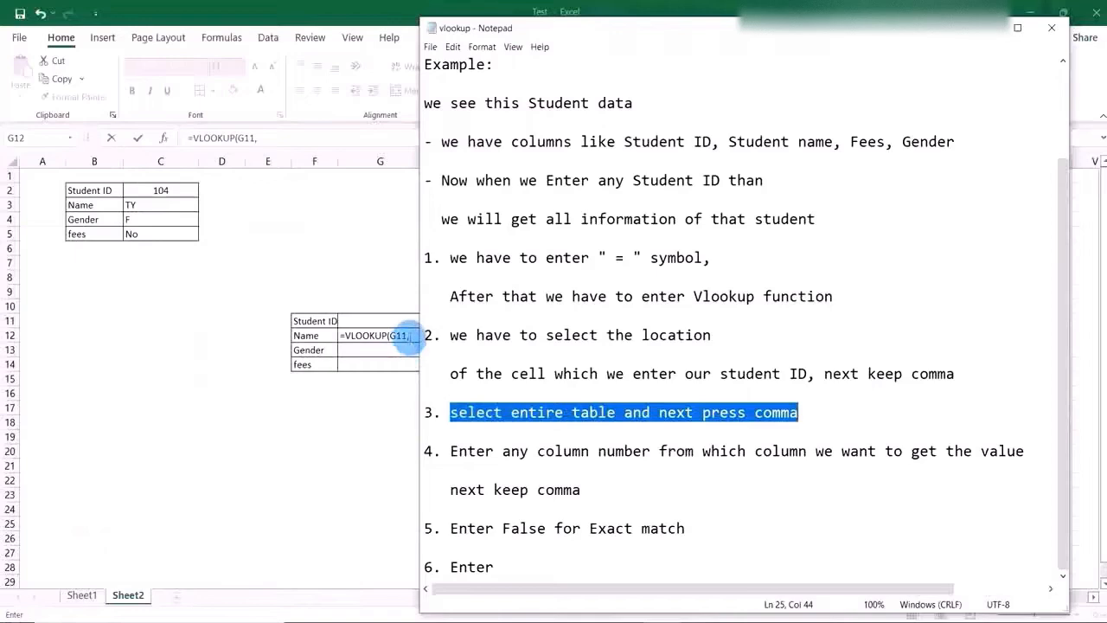
pyautogui.click(407, 336)
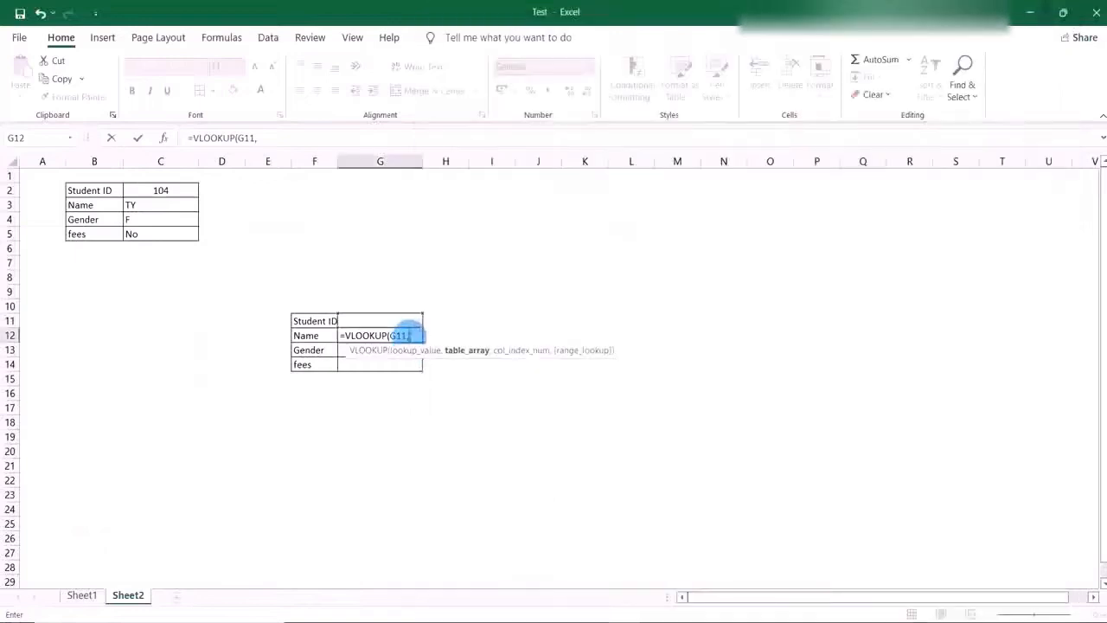
pyautogui.click(83, 595)
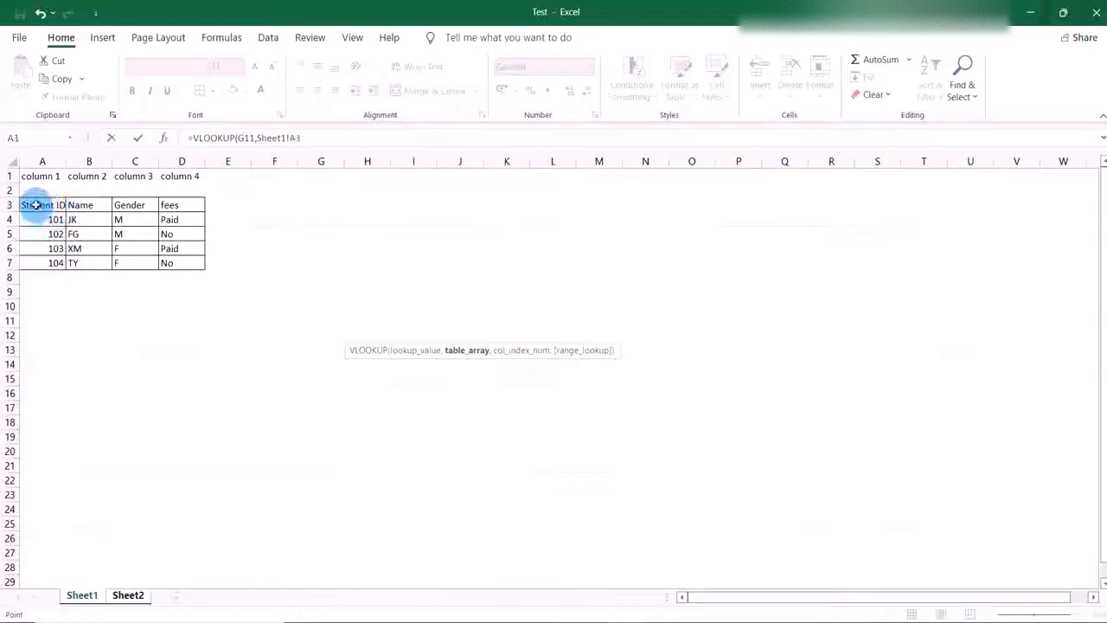
pyautogui.moveTo(35, 205); pyautogui.dragTo(189, 262)
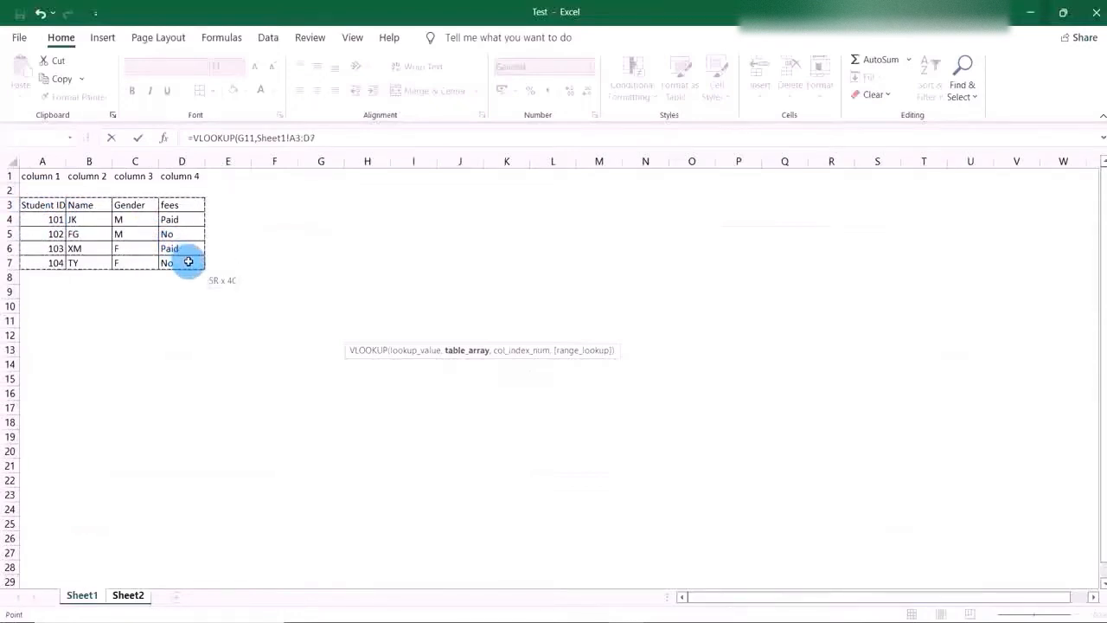
# Add a comma after the table array and, following the fourth note in Notepad, set the formula's column index to 2 followed by a comma.
pyautogui.click(326, 138)
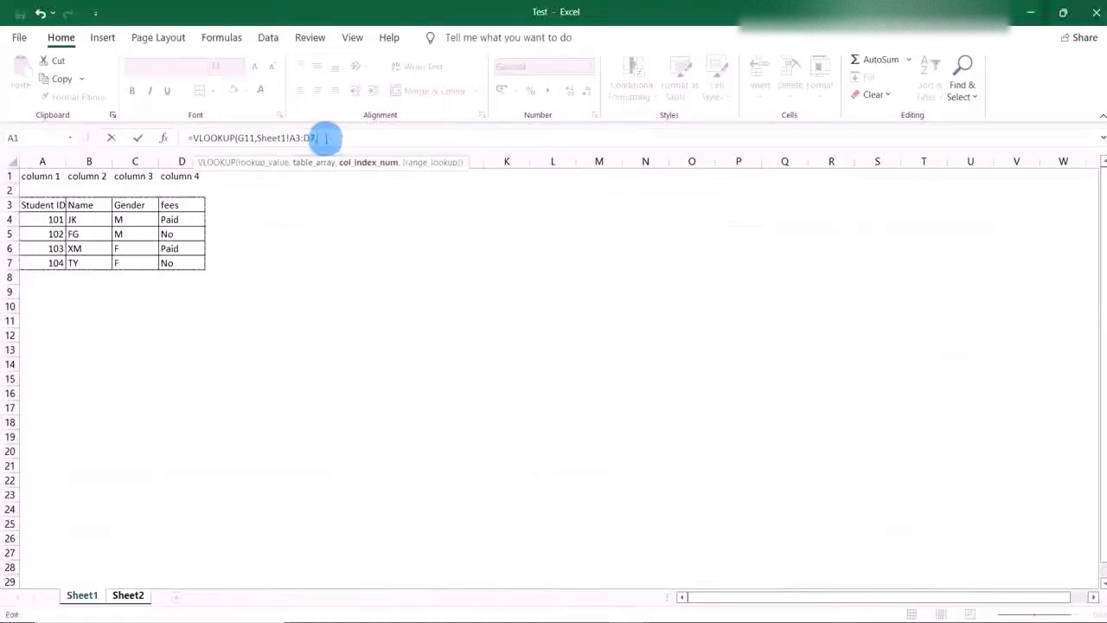
pyautogui.hotkey('alt', 'Tab')
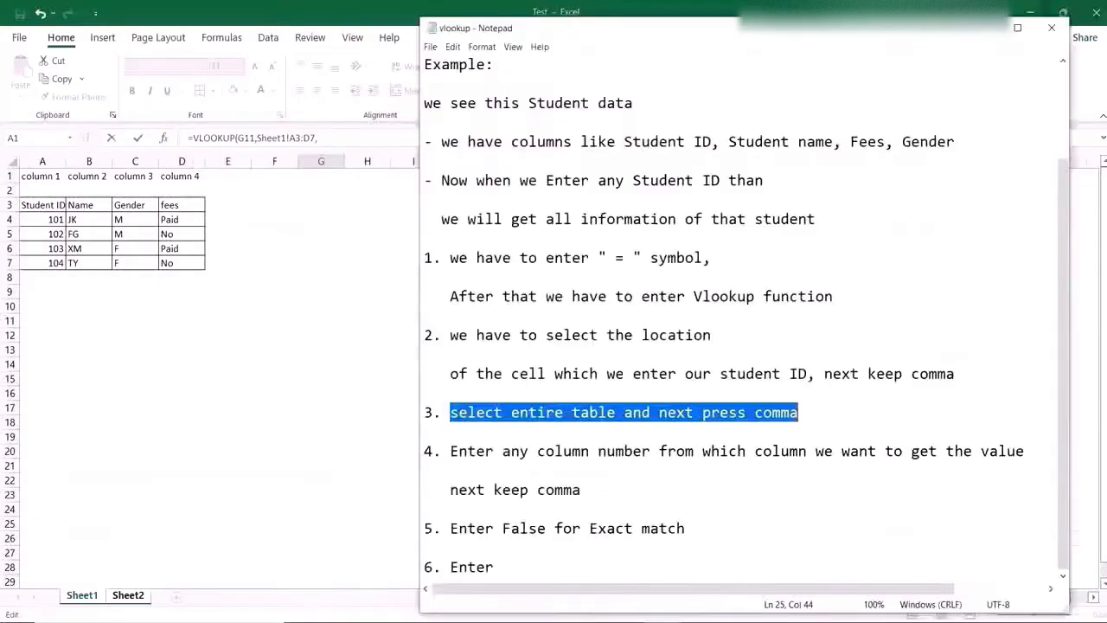
pyautogui.moveTo(451, 451); pyautogui.dragTo(586, 486)
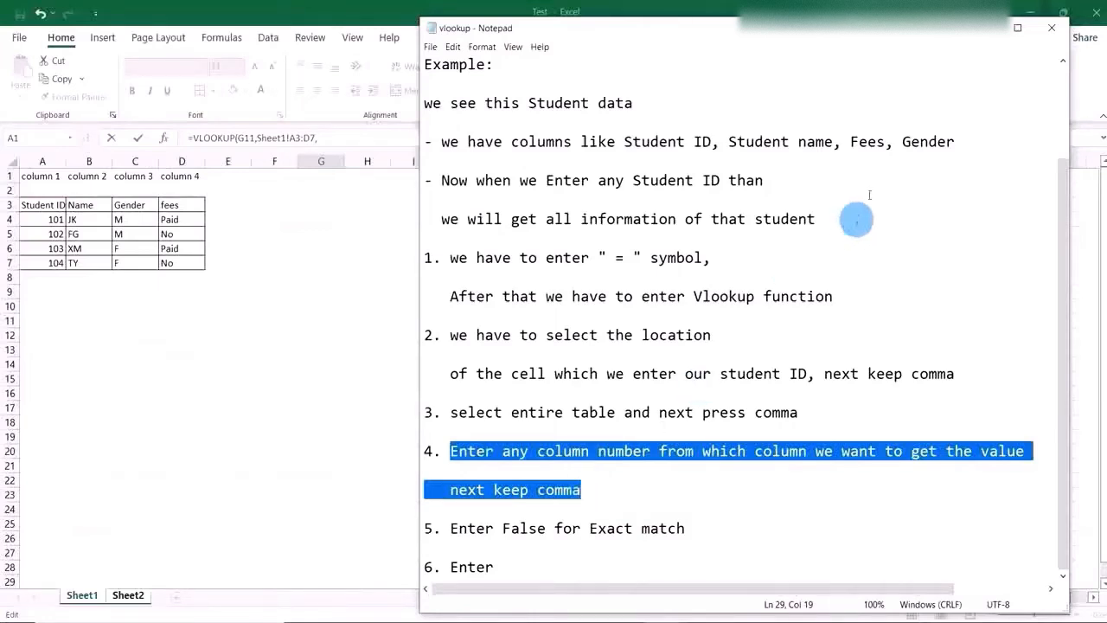
pyautogui.click(992, 35)
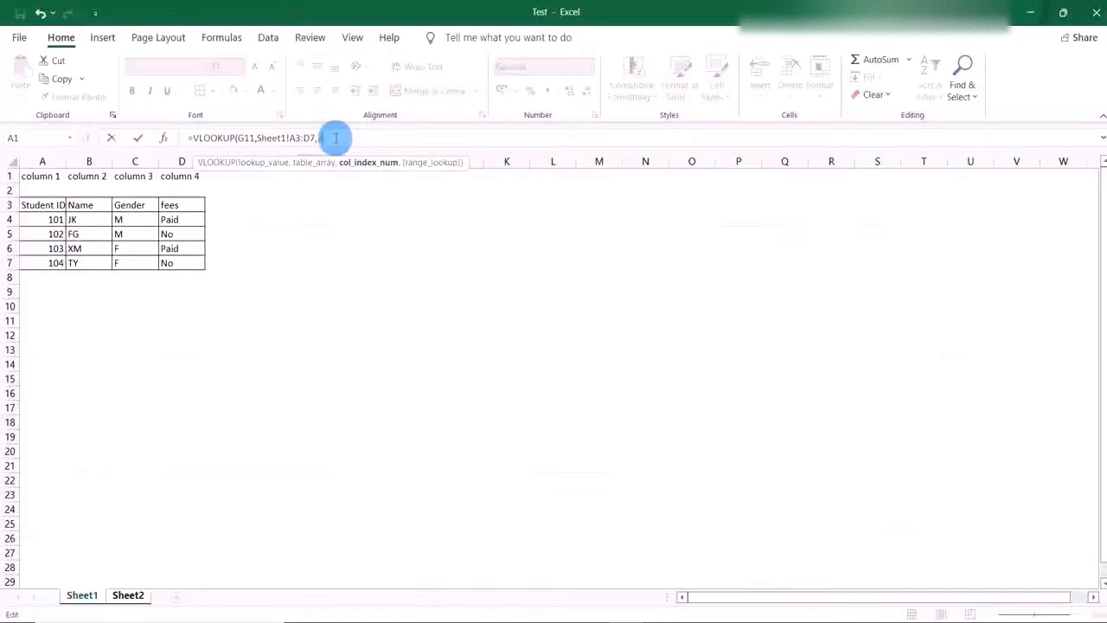
pyautogui.write(',')
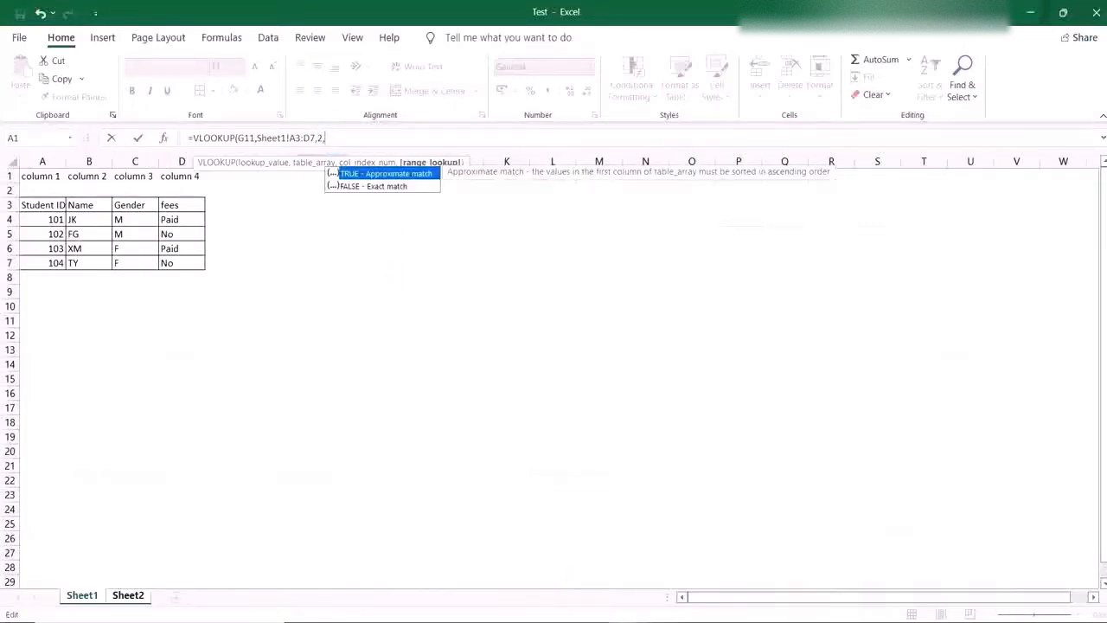
# Following the fifth note in Notepad, set the Name formula's range lookup to FALSE for an exact match and commit it on Sheet2.
pyautogui.hotkey('alt', 'Tab')
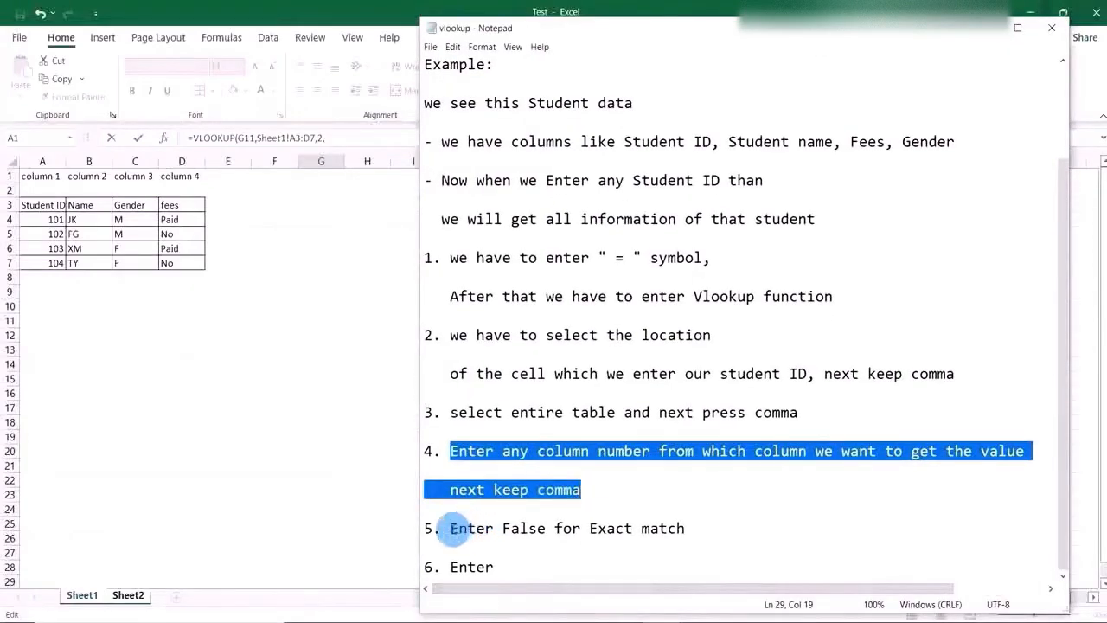
pyautogui.moveTo(451, 529); pyautogui.dragTo(689, 528)
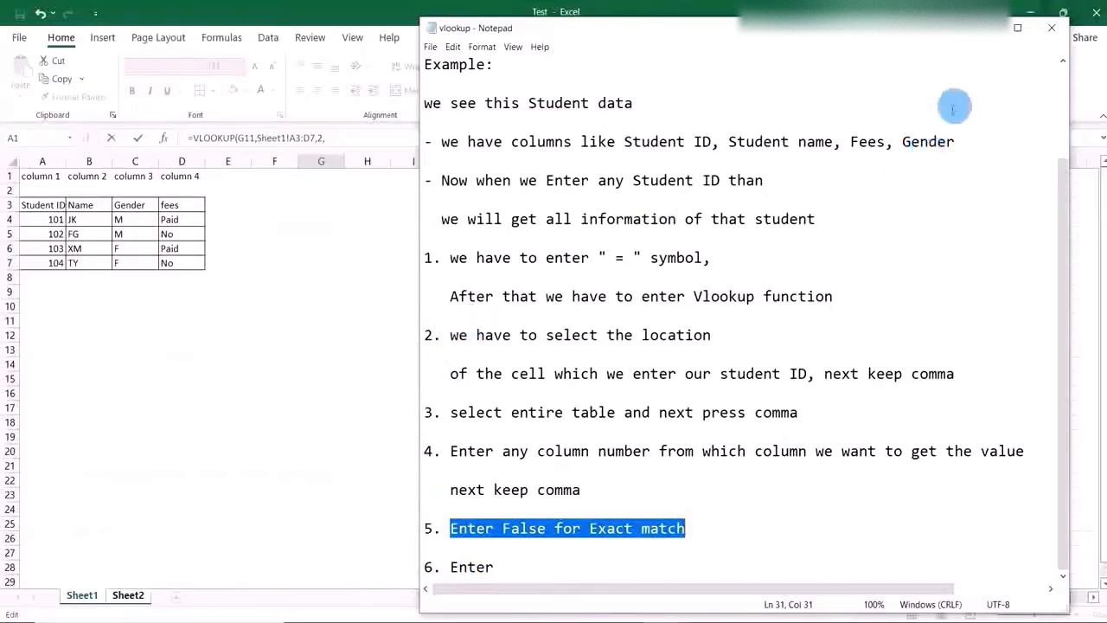
pyautogui.click(985, 28)
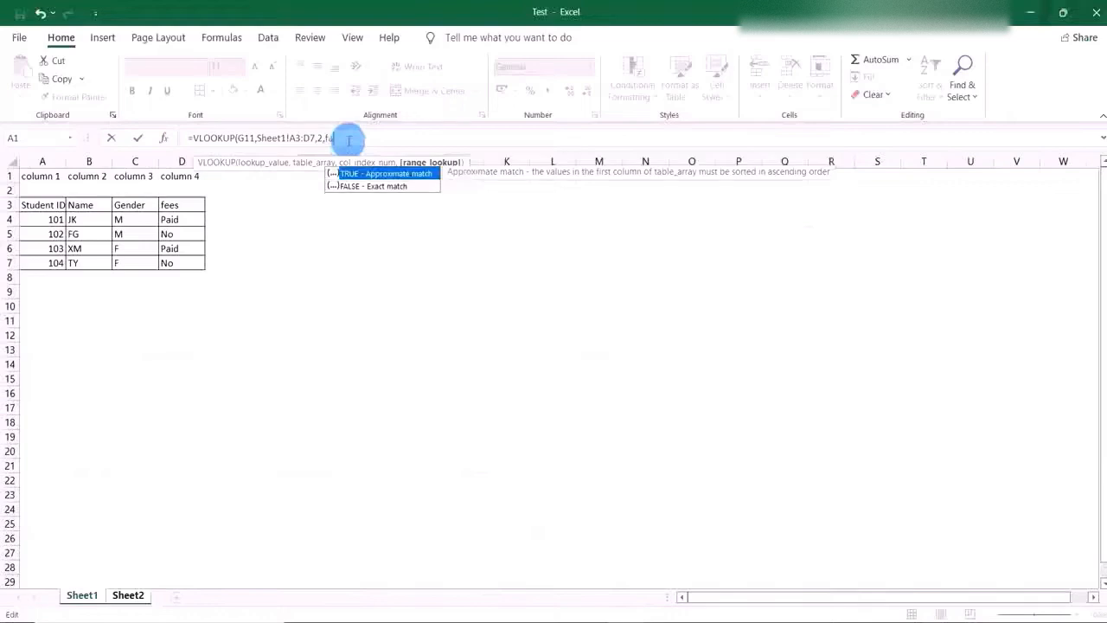
pyautogui.doubleClick(361, 187)
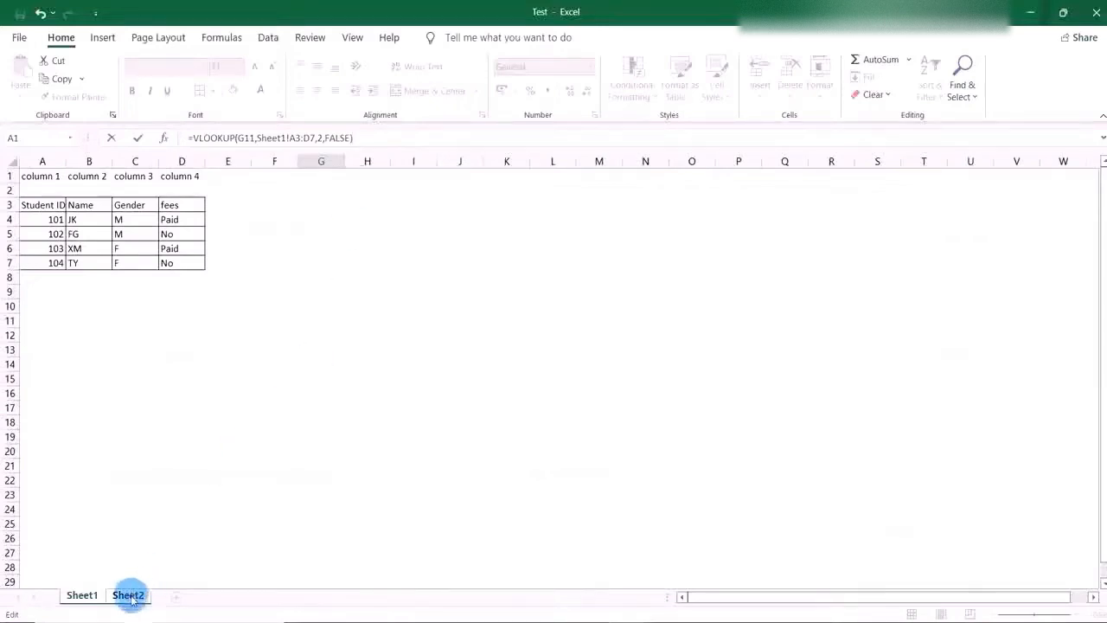
pyautogui.press('Return')
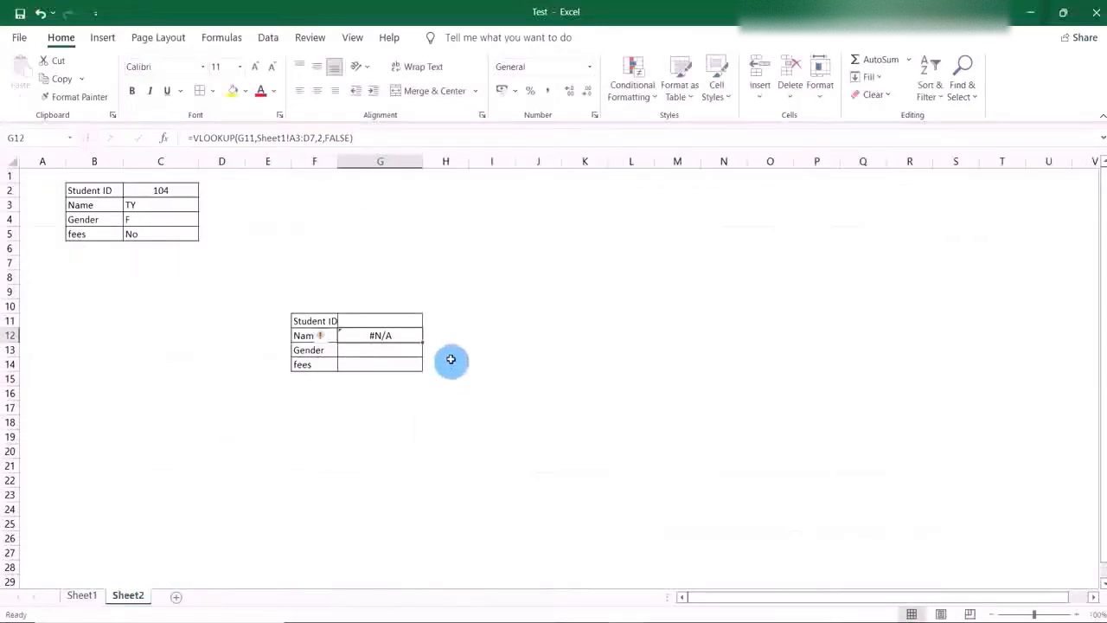
pyautogui.click(448, 350)
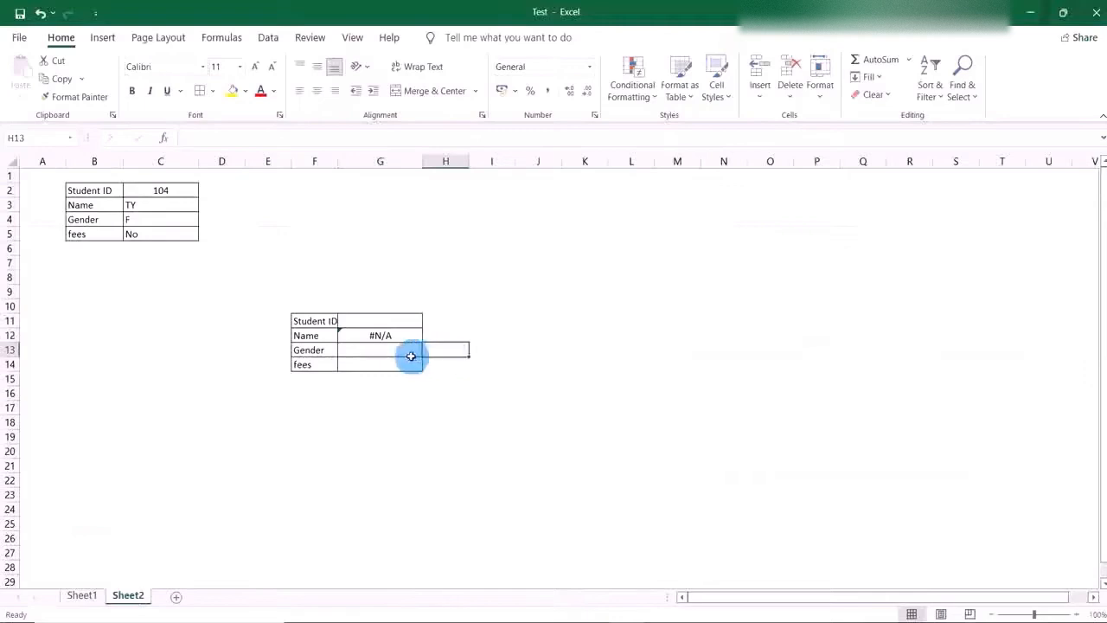
pyautogui.click(408, 350)
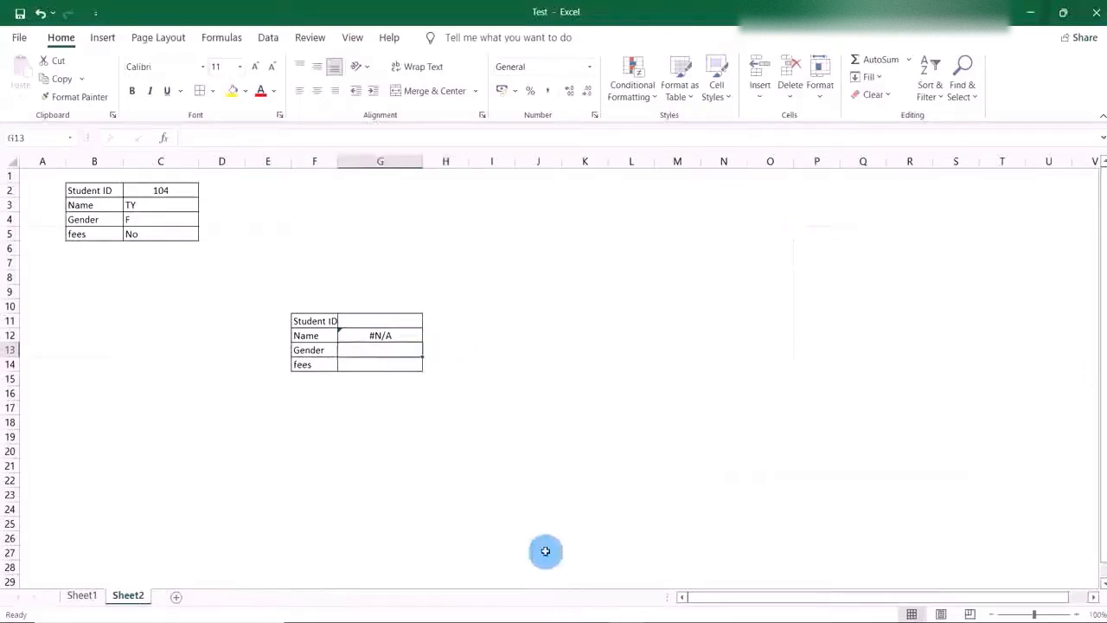
# Review the sixth note in Notepad and reread the VLOOKUP instructions from the first note through the last.
pyautogui.click(660, 621)
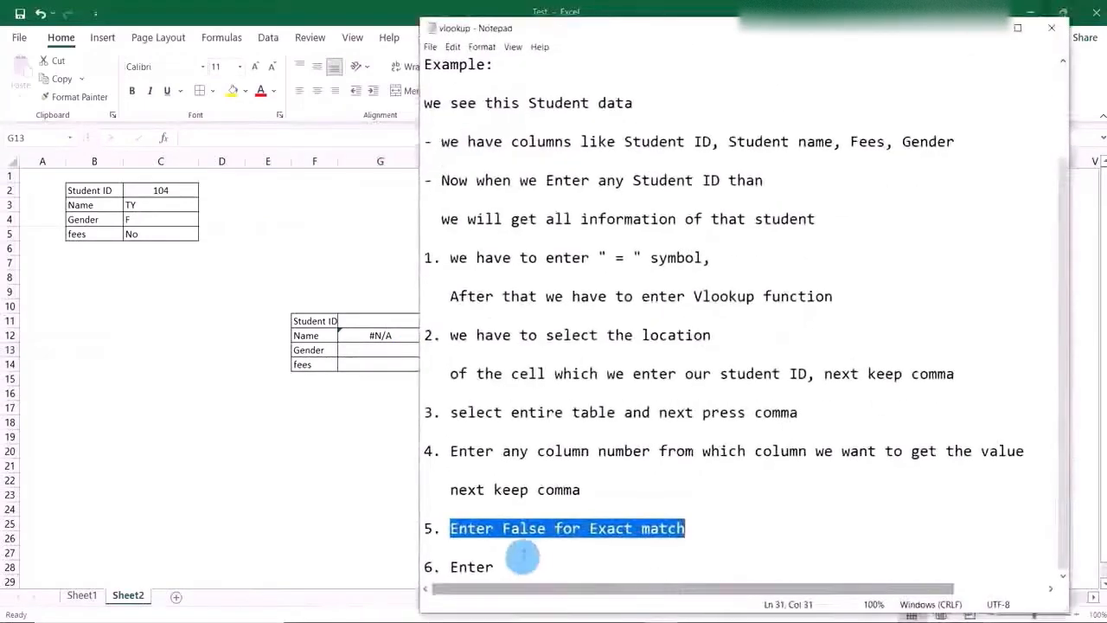
pyautogui.click(448, 567)
pyautogui.moveTo(448, 567); pyautogui.dragTo(528, 569)
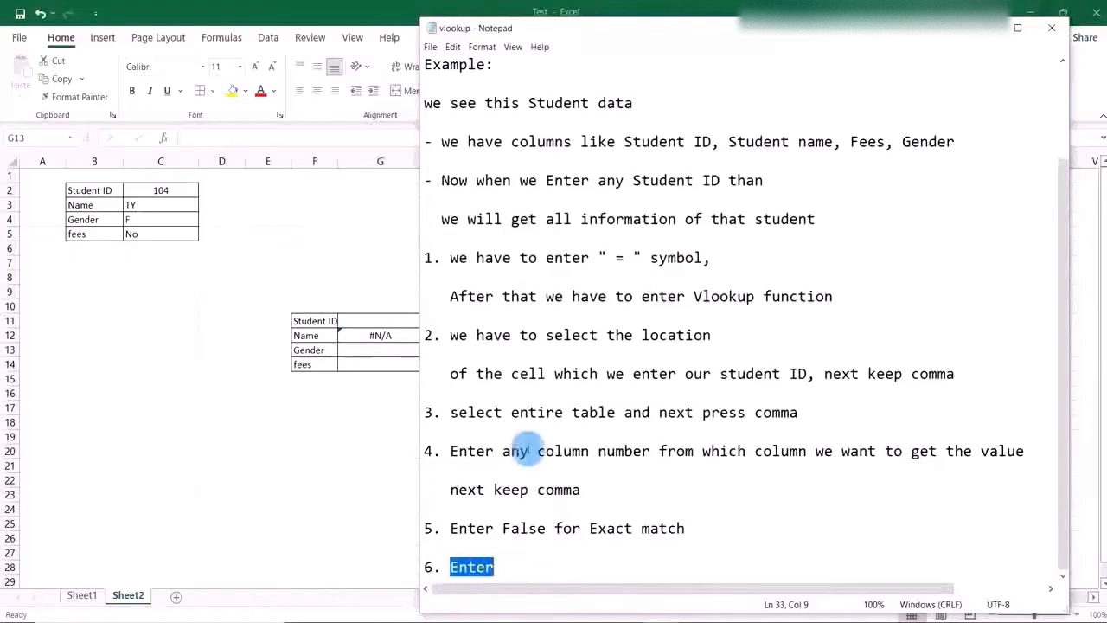
pyautogui.moveTo(450, 258); pyautogui.dragTo(719, 253)
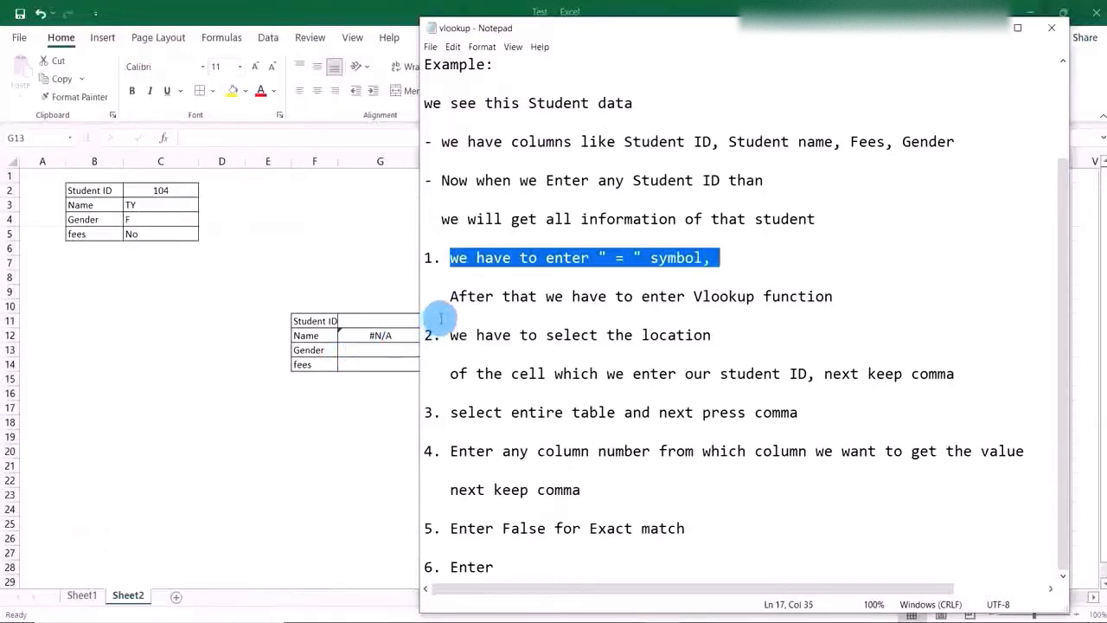
pyautogui.click(450, 295)
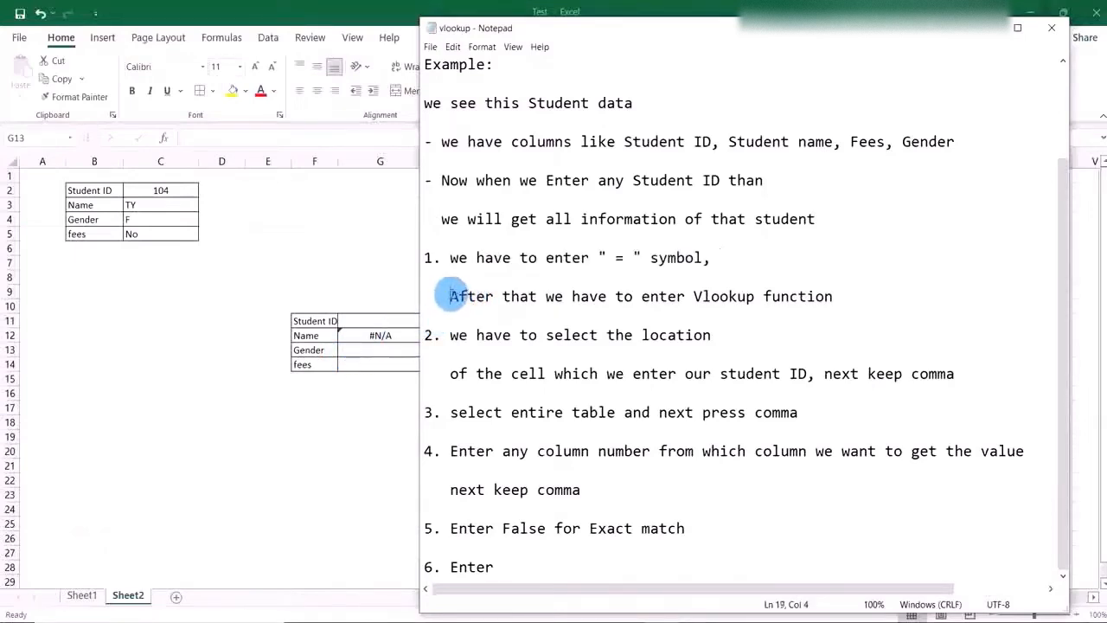
pyautogui.moveTo(450, 296); pyautogui.dragTo(848, 296)
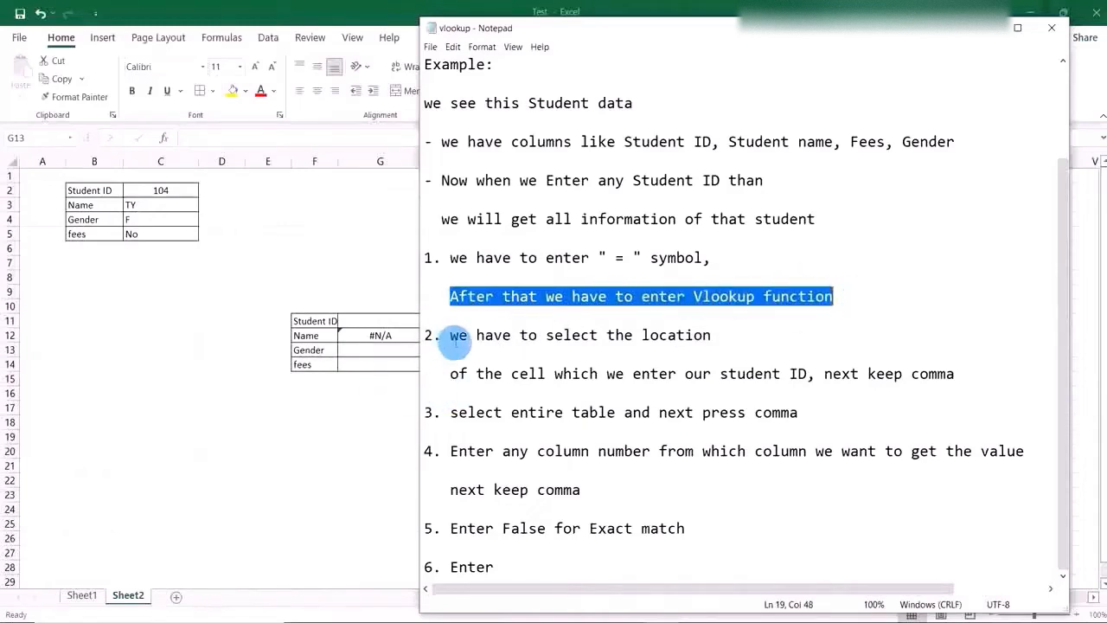
pyautogui.moveTo(449, 337); pyautogui.dragTo(708, 593)
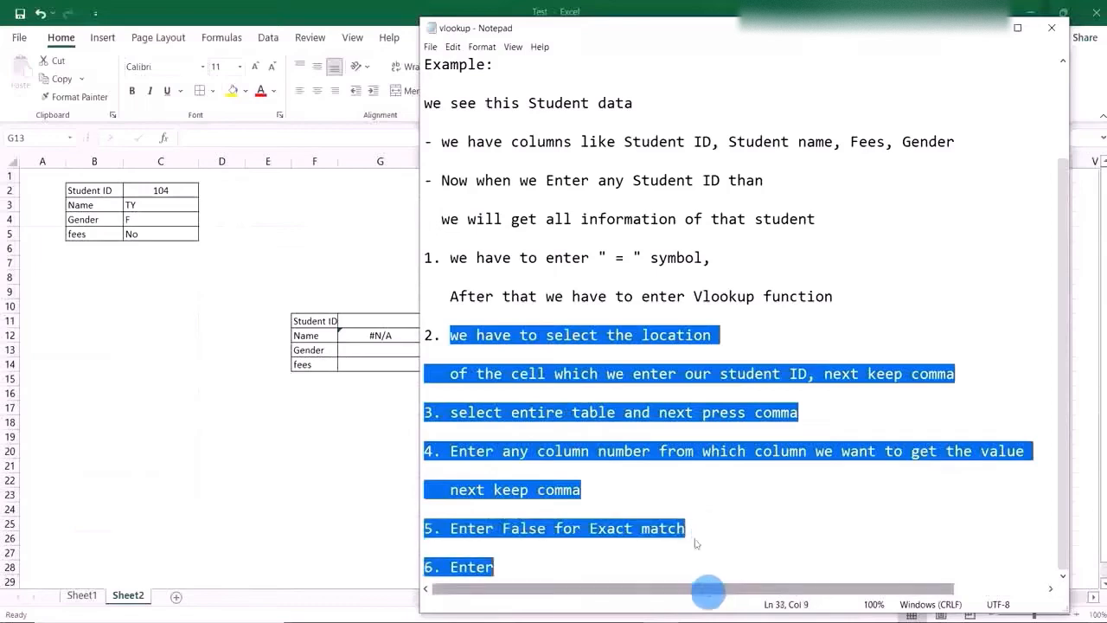
# Start a VLOOKUP formula in cell G13 beside Gender on Sheet2, with the Student ID cell G11 as lookup value.
pyautogui.click(397, 354)
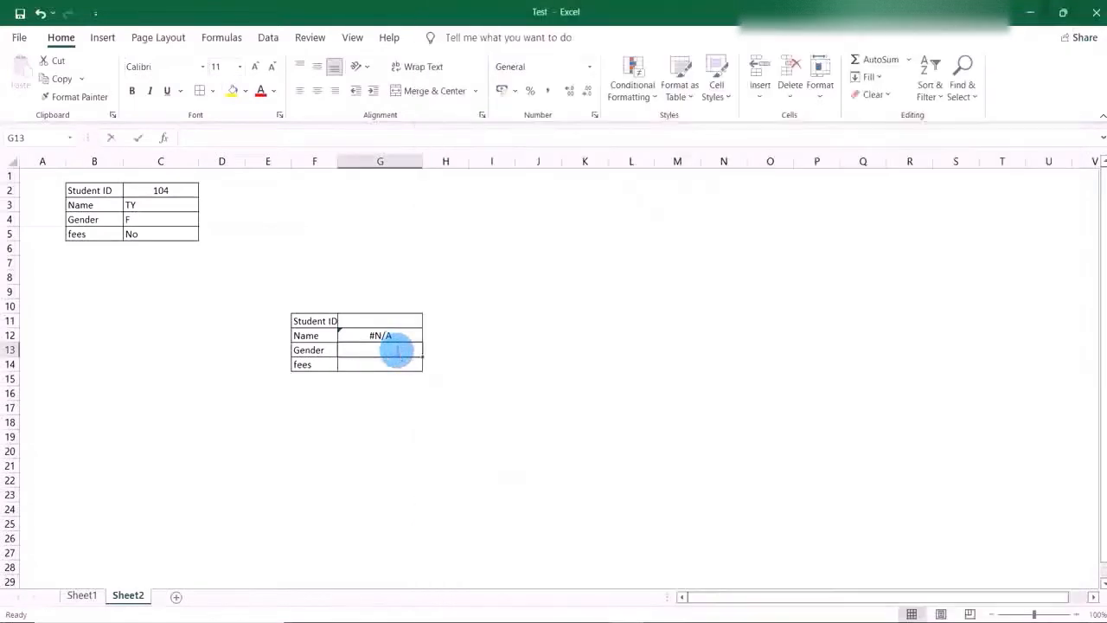
pyautogui.doubleClick(398, 352)
pyautogui.write('=')
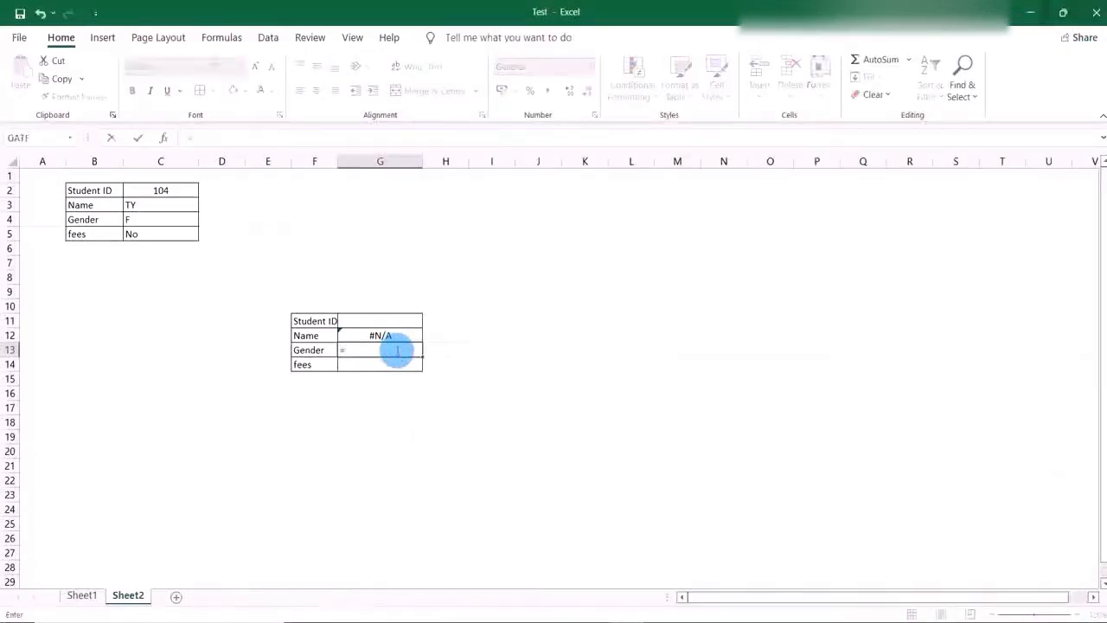
pyautogui.write('vloo')
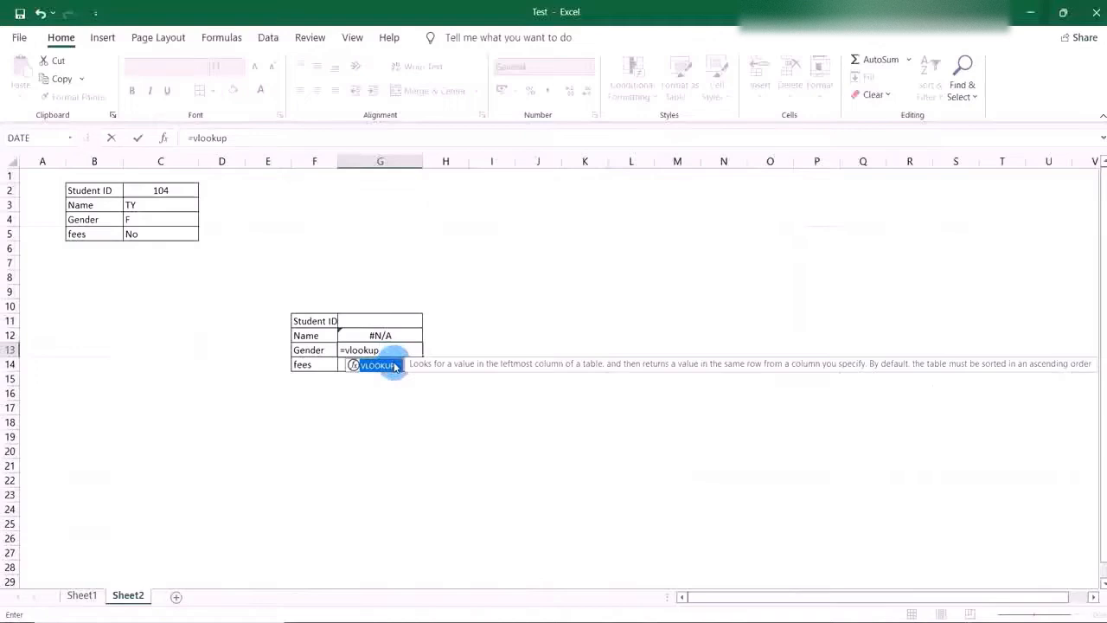
pyautogui.write('kup')
pyautogui.doubleClick(395, 365)
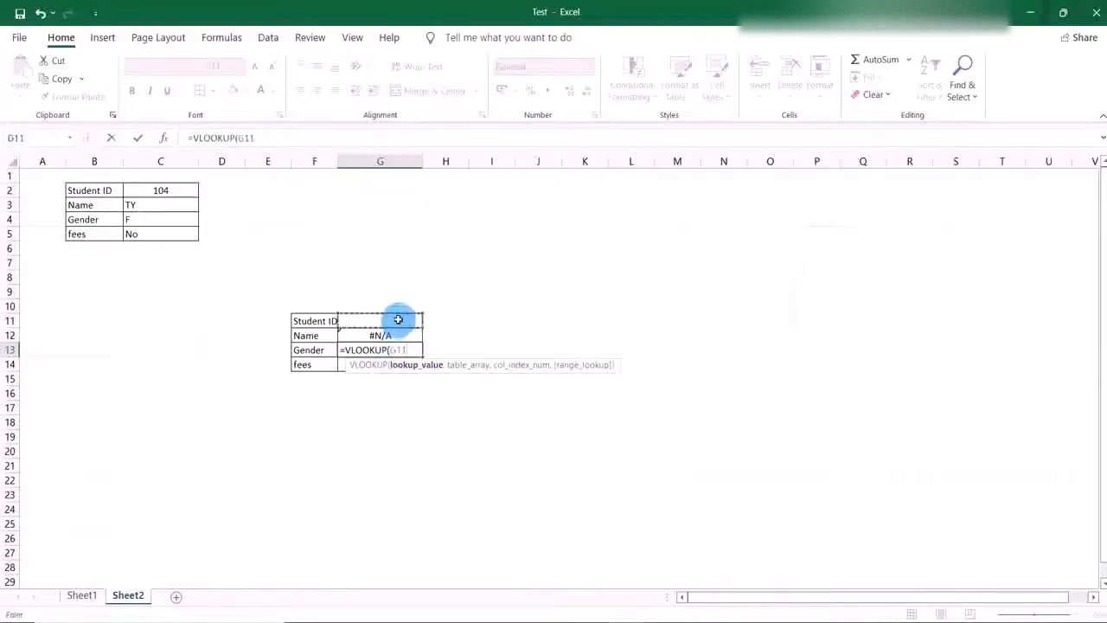
pyautogui.write(',')
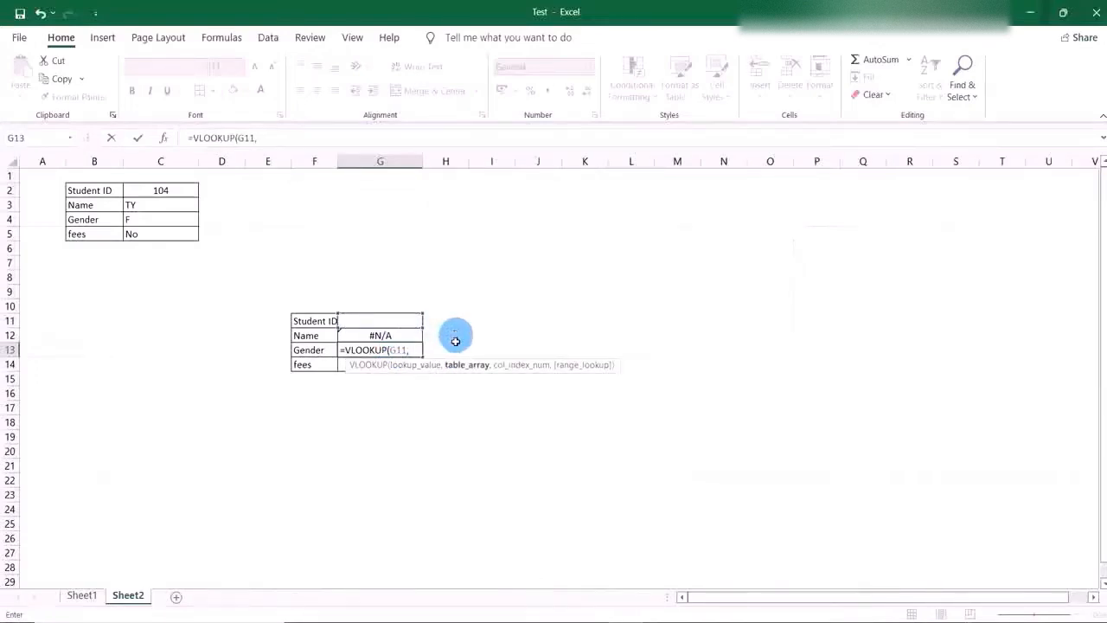
# Set the Gender formula's table array to the entire student table, Sheet1!A3:D7, followed by a comma.
pyautogui.click(82, 595)
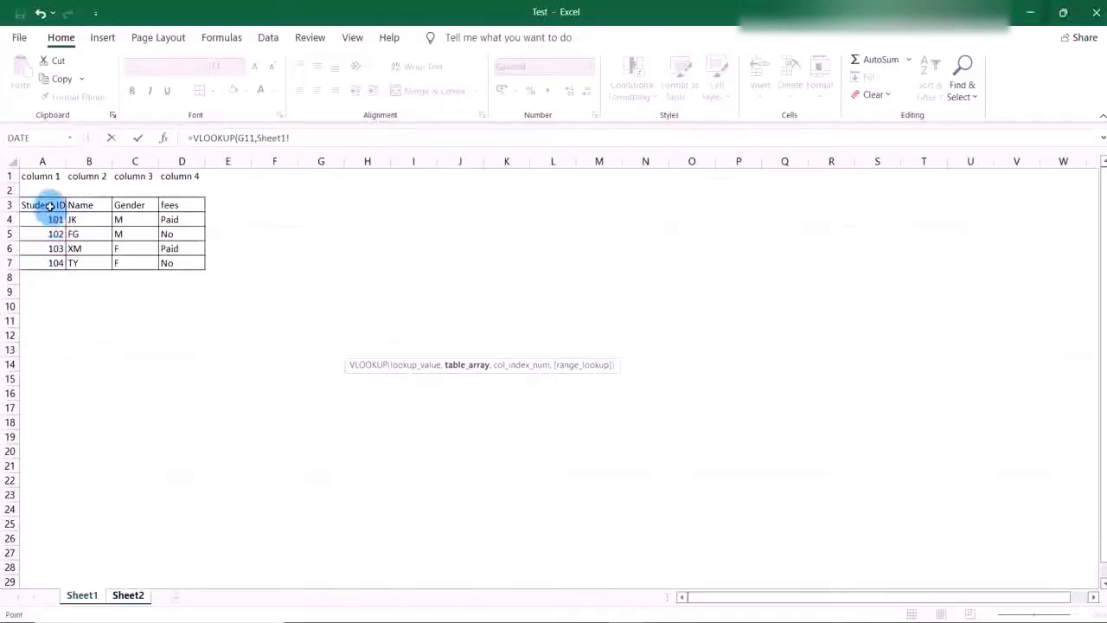
pyautogui.moveTo(50, 205); pyautogui.dragTo(176, 258)
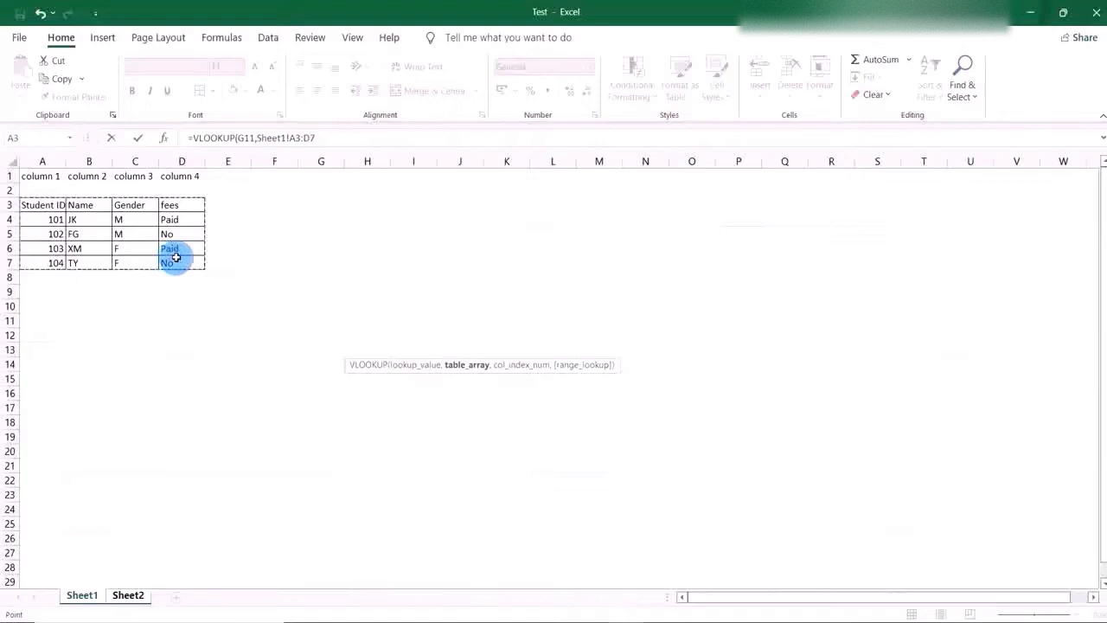
pyautogui.click(334, 139)
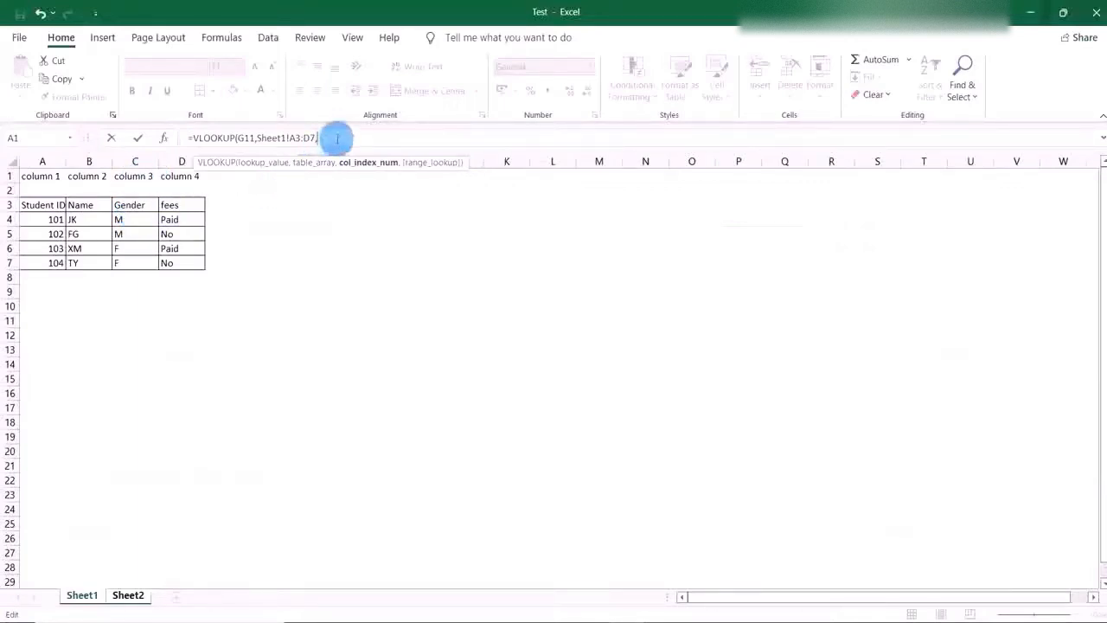
# Set the Gender formula's column index to 3 with FALSE for an exact match, and commit it on Sheet2.
pyautogui.write(',')
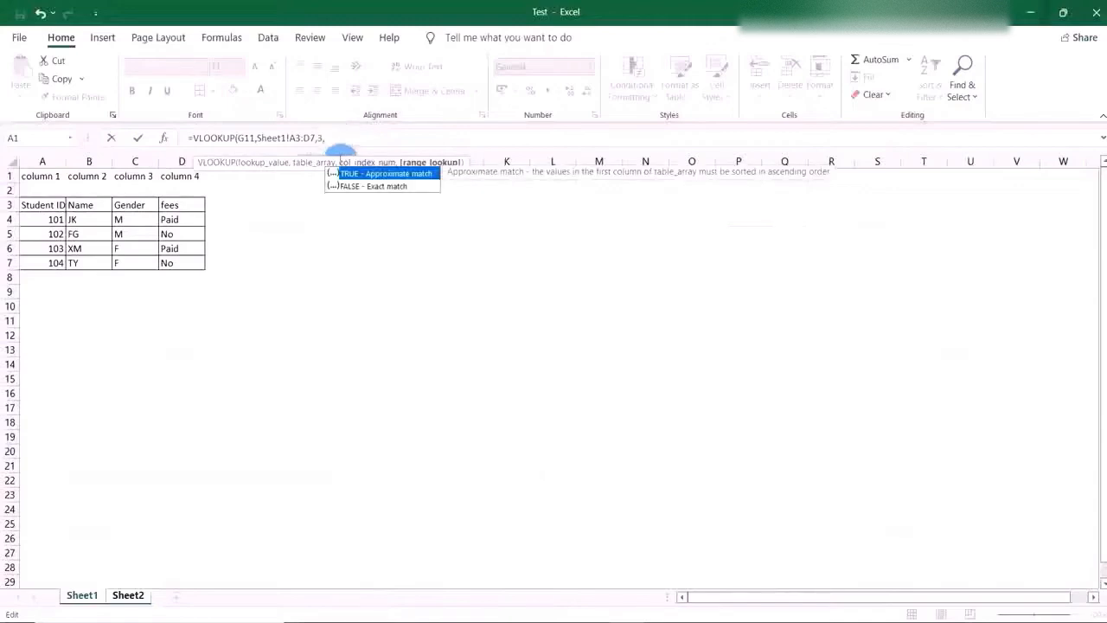
pyautogui.click(372, 187)
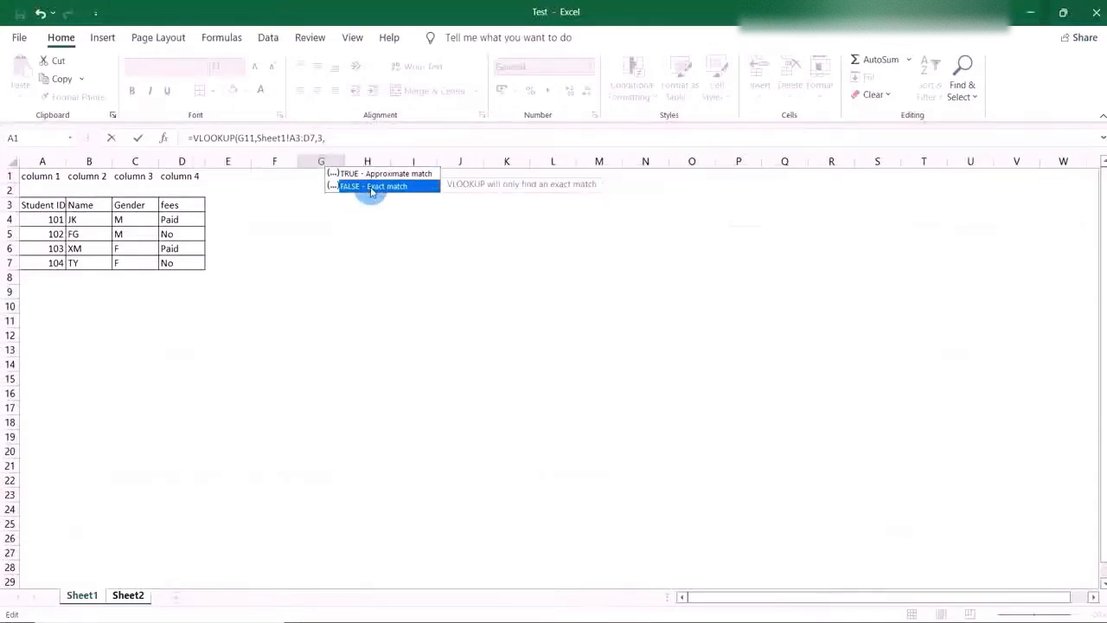
pyautogui.doubleClick(372, 188)
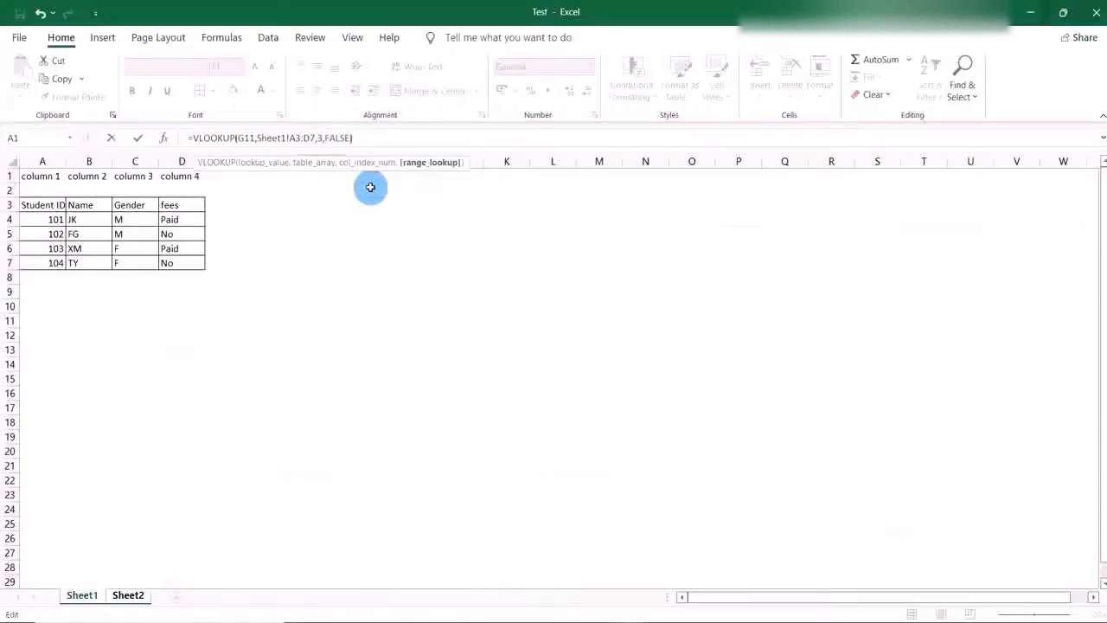
pyautogui.click(131, 598)
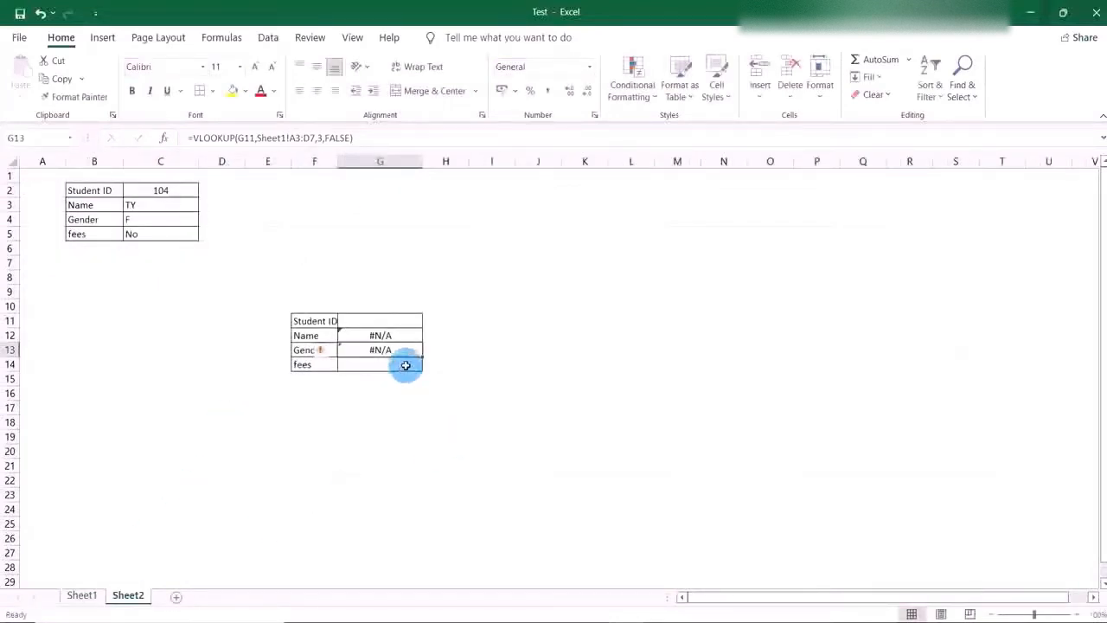
# Start a VLOOKUP formula in cell G14 beside fees on Sheet2, with the Student ID cell G11 as lookup value.
pyautogui.click(406, 365)
pyautogui.write('=')
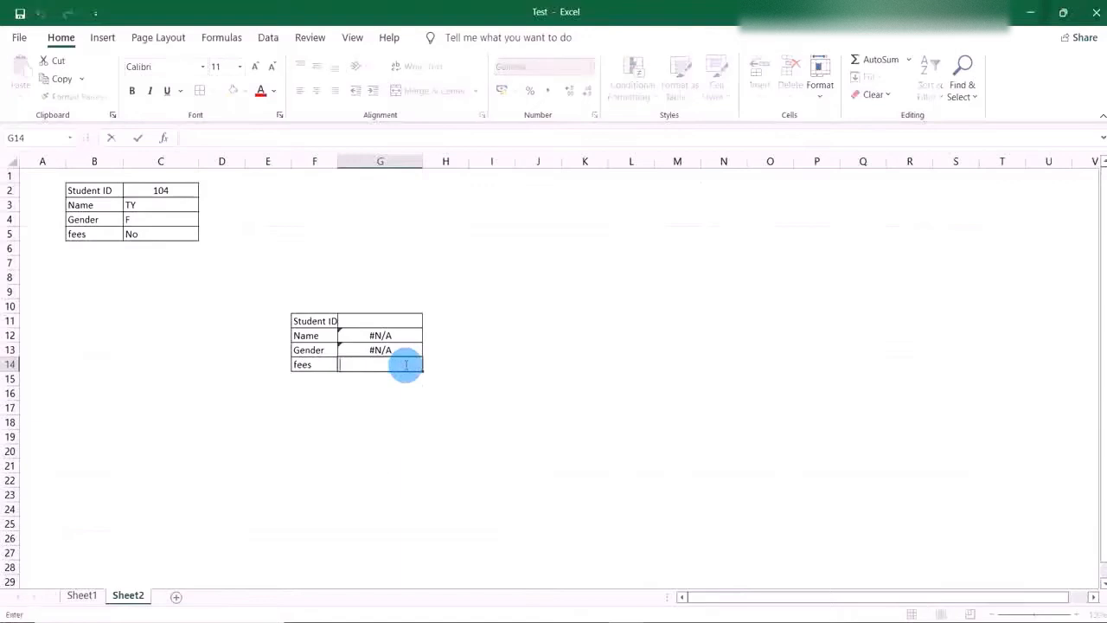
pyautogui.write('vl')
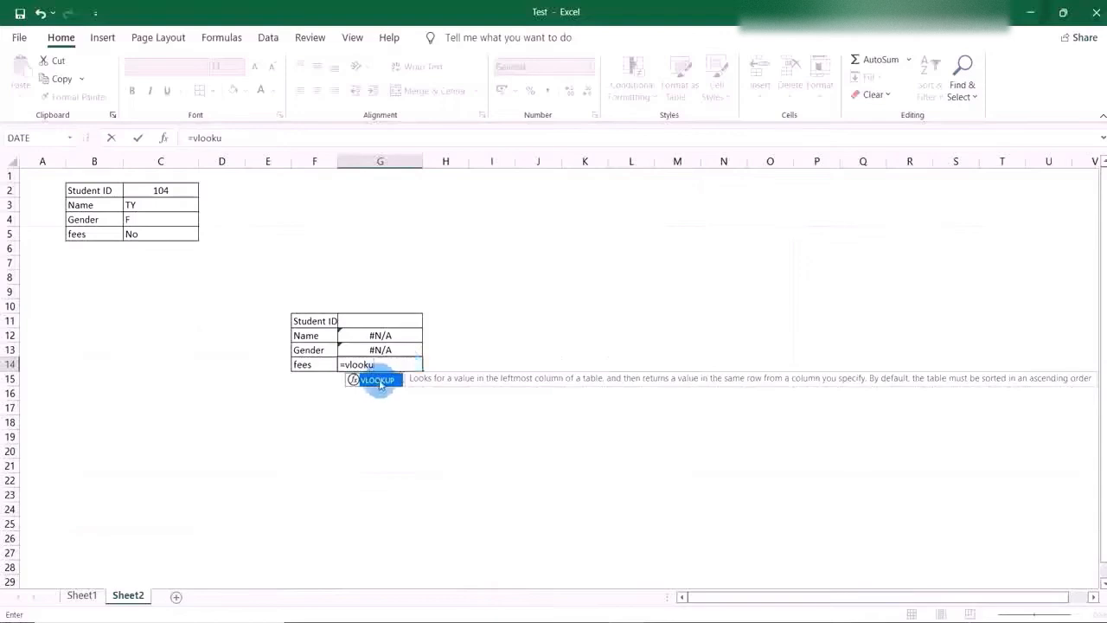
pyautogui.write('ooku')
pyautogui.doubleClick(378, 382)
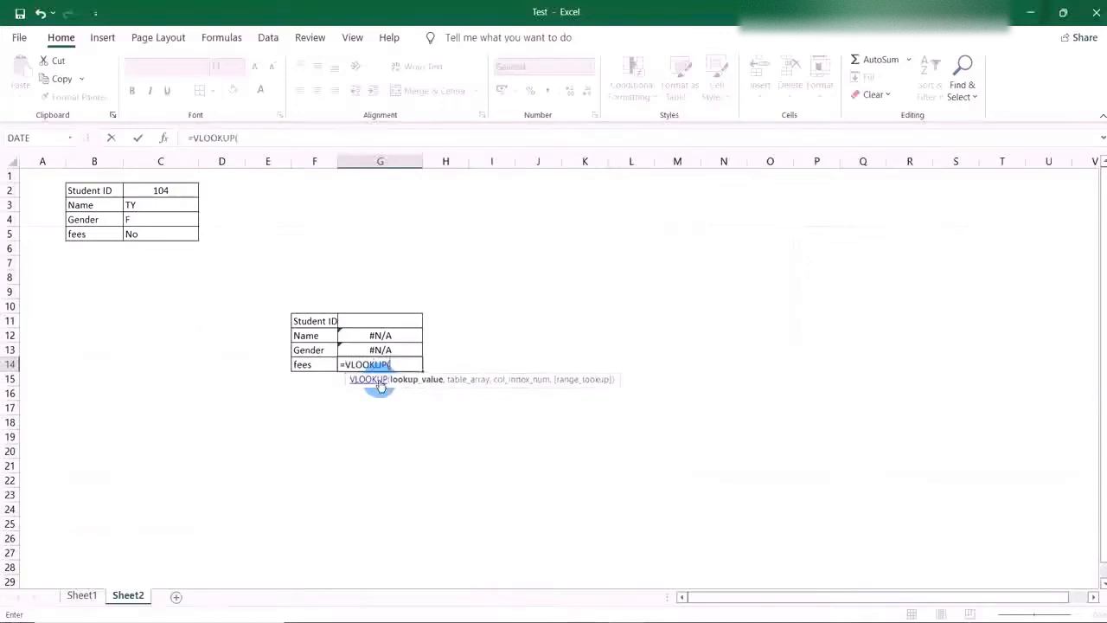
pyautogui.click(399, 320)
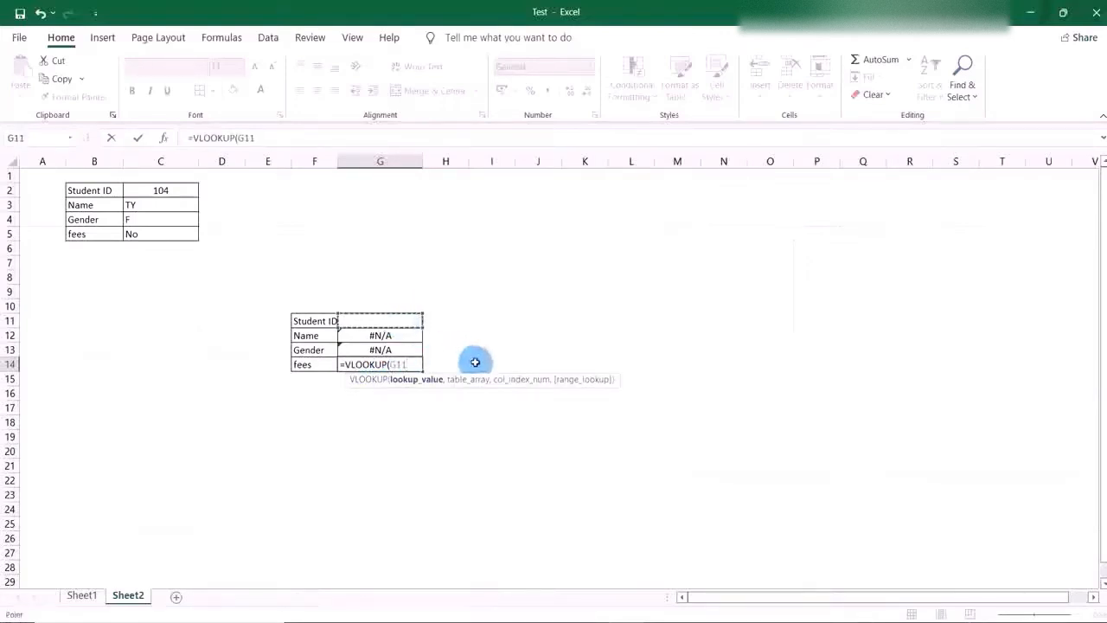
# Set the fees formula's table array to the entire student table, Sheet1!A3:D7, followed by a comma.
pyautogui.click(82, 596)
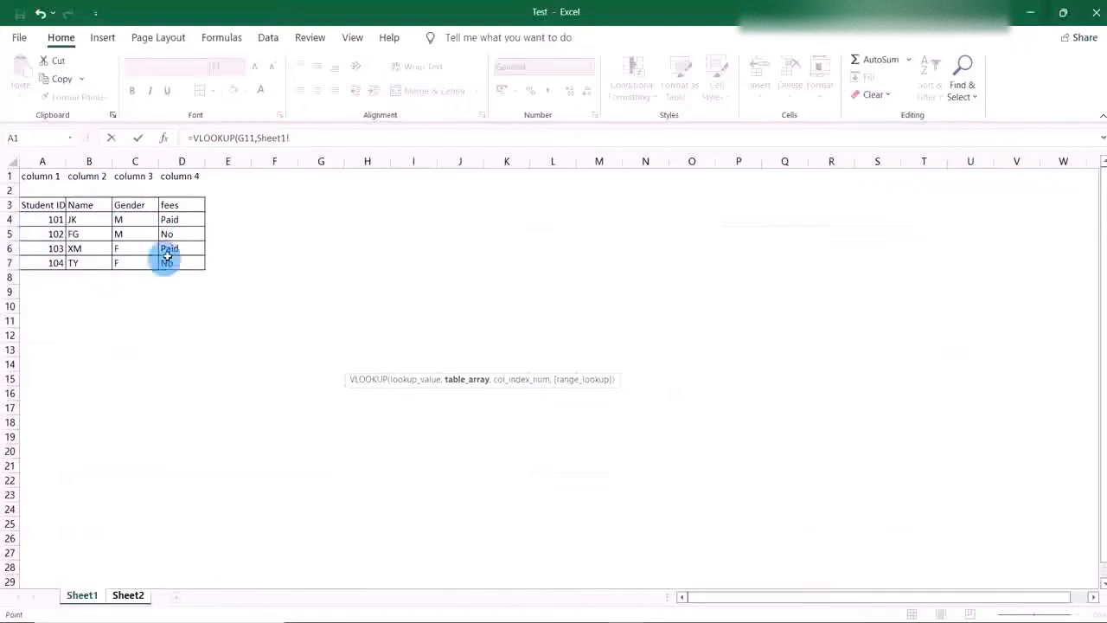
pyautogui.moveTo(26, 202); pyautogui.dragTo(179, 261)
pyautogui.click(332, 139)
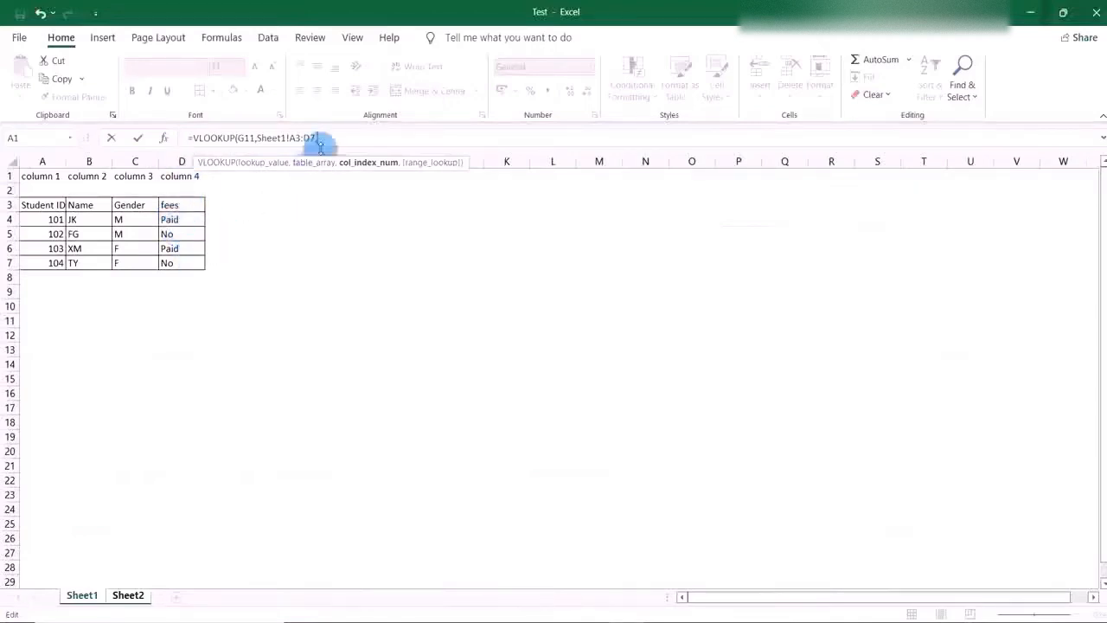
pyautogui.write(',4')
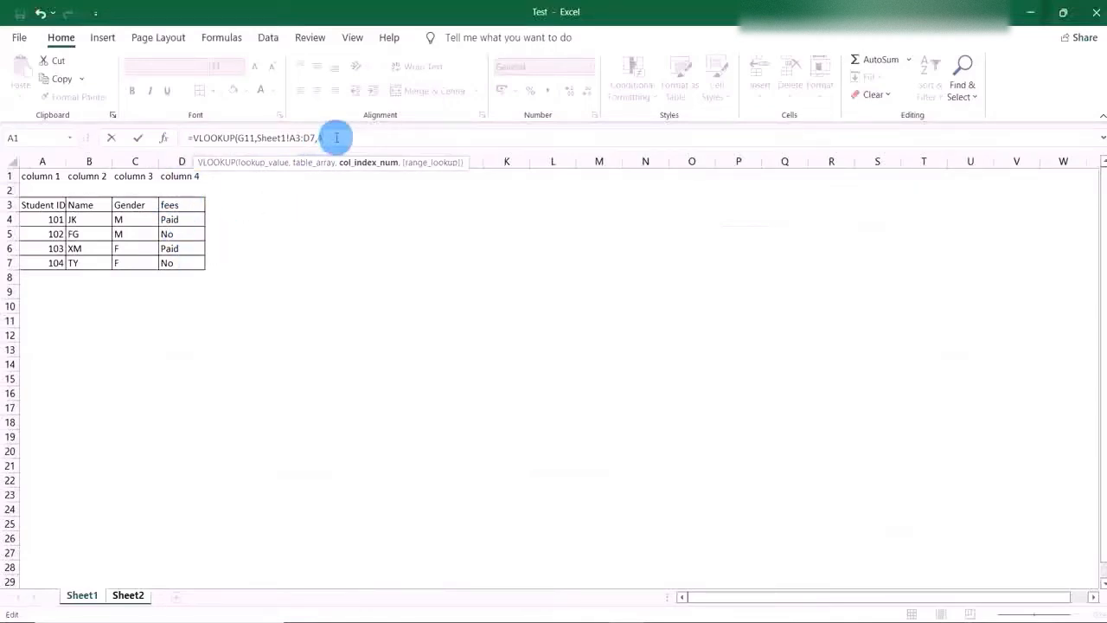
pyautogui.write(',')
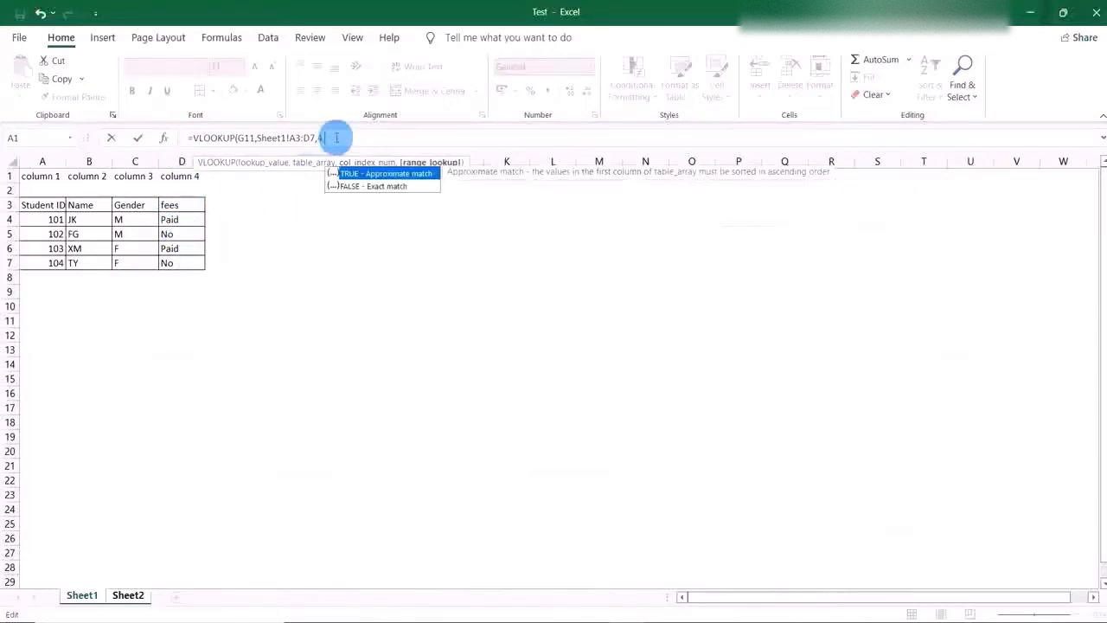
# Set the fees formula's column index to 4 with FALSE for an exact match, and commit it on Sheet2.
pyautogui.doubleClick(369, 186)
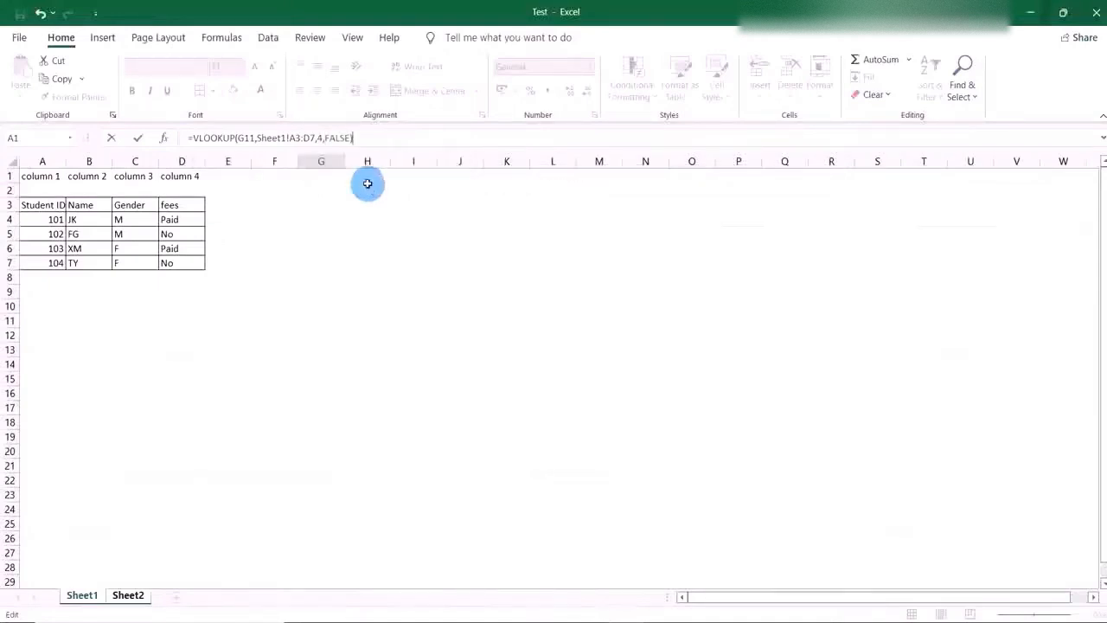
pyautogui.press('Return')
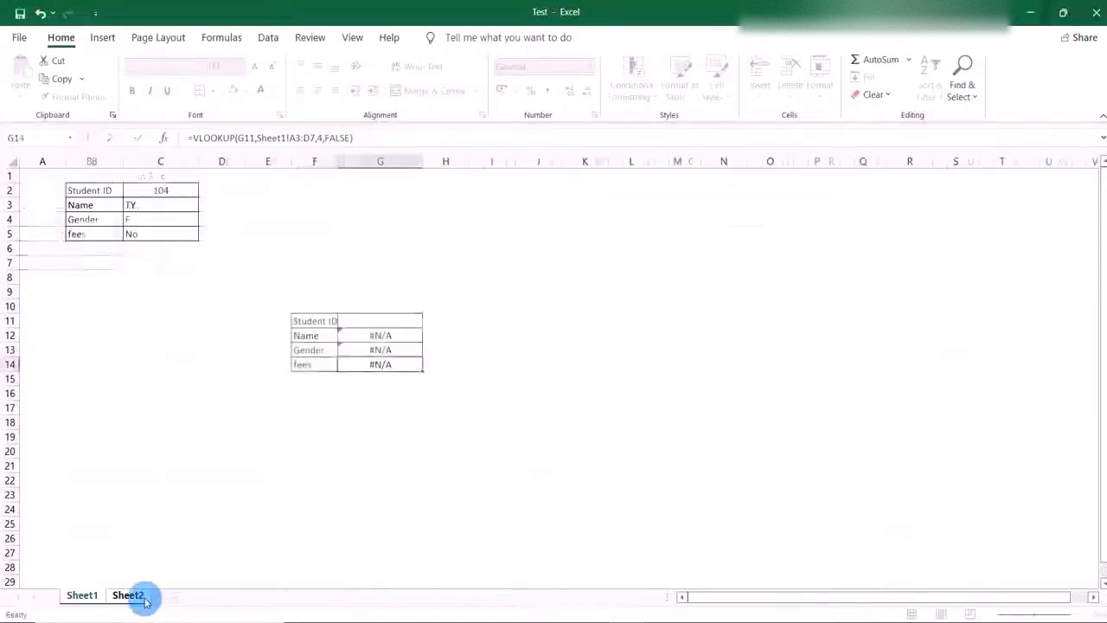
pyautogui.click(452, 425)
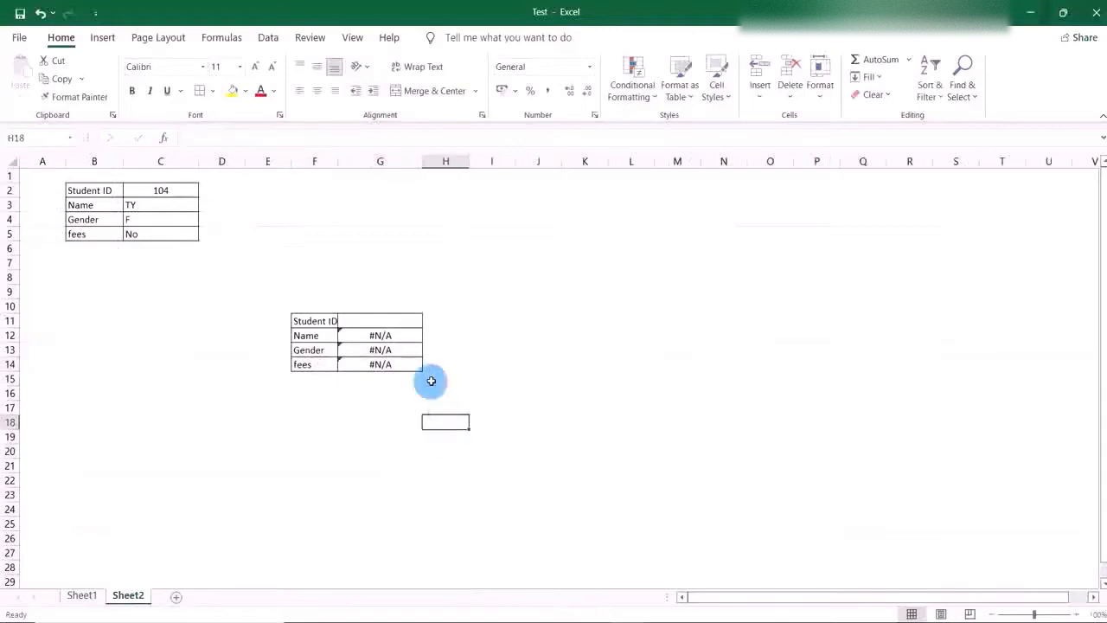
# Look up the last student's ID on Sheet1 and enter 104 in the Student ID cell G11 on Sheet2.
pyautogui.doubleClick(381, 323)
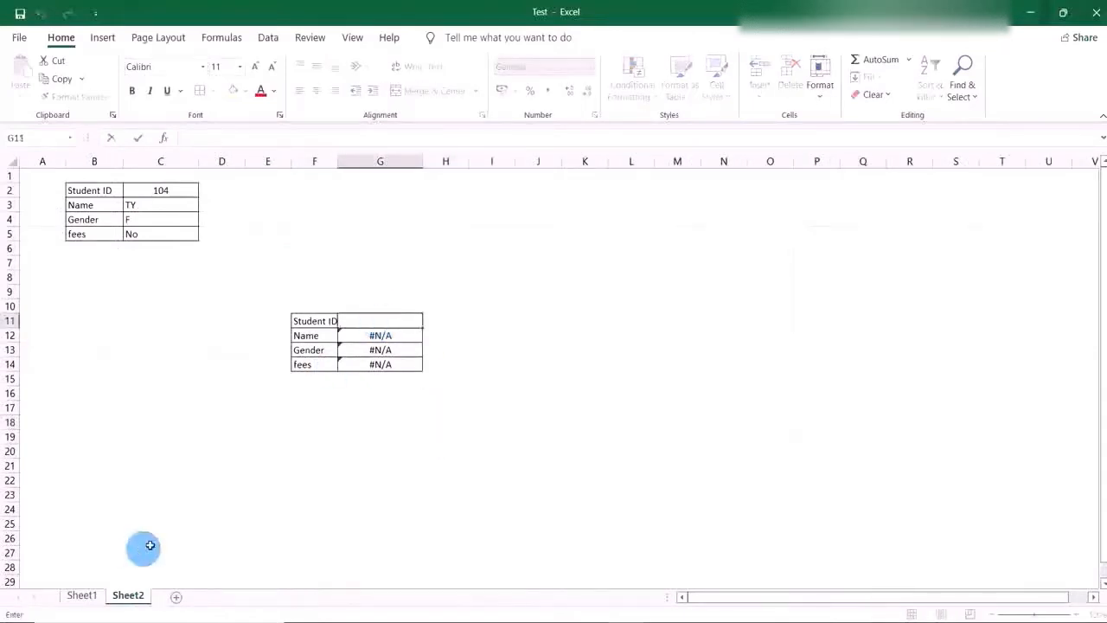
pyautogui.click(85, 596)
pyautogui.click(59, 267)
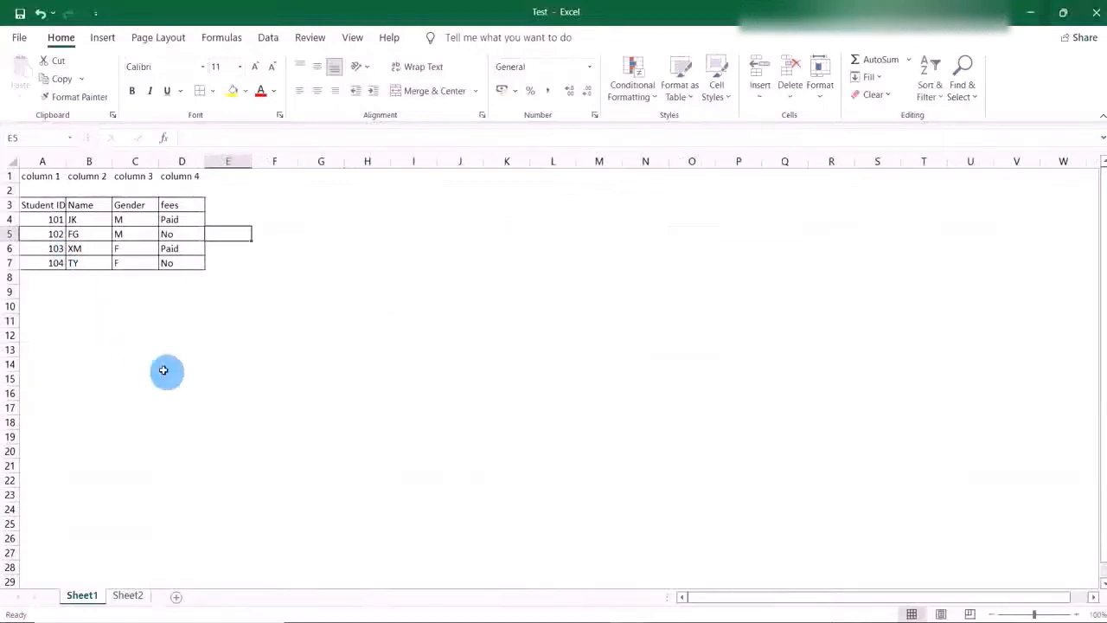
pyautogui.click(130, 596)
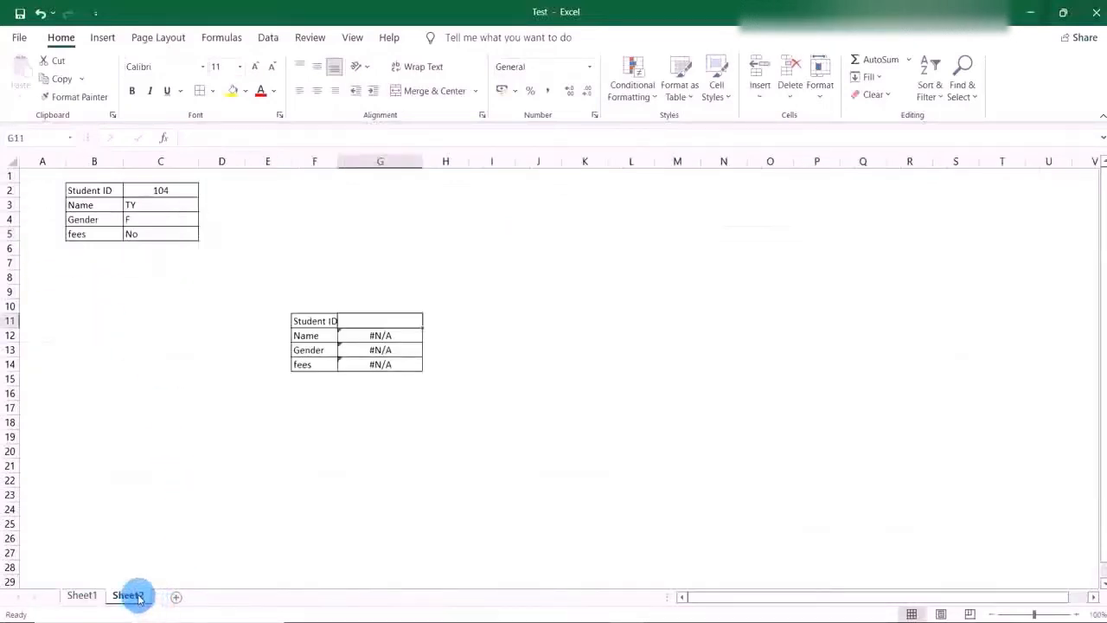
pyautogui.click(369, 323)
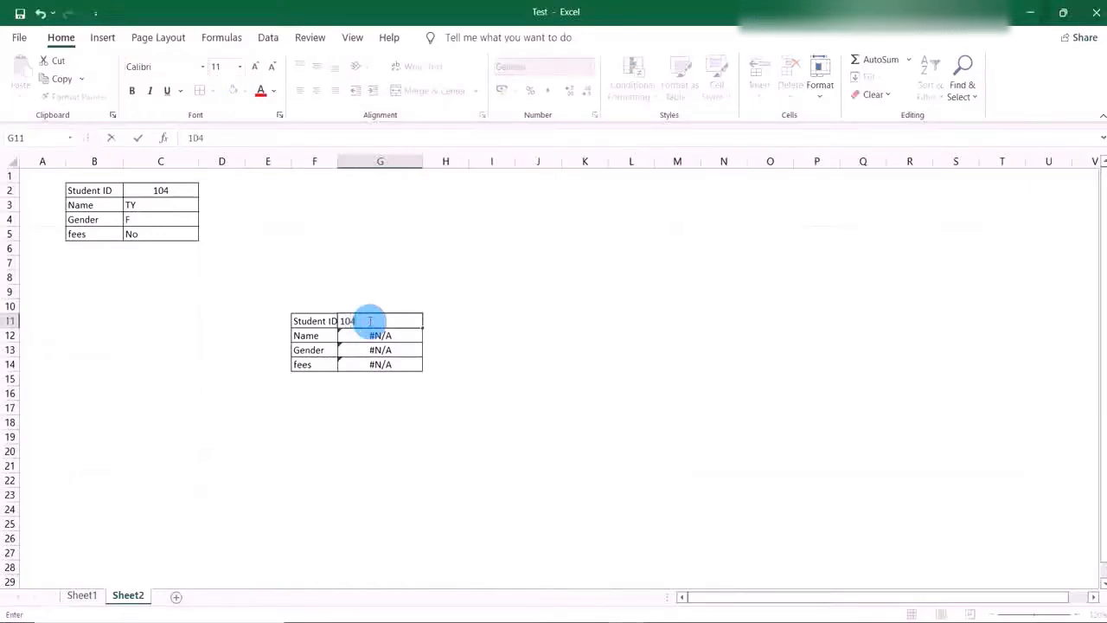
pyautogui.click(439, 345)
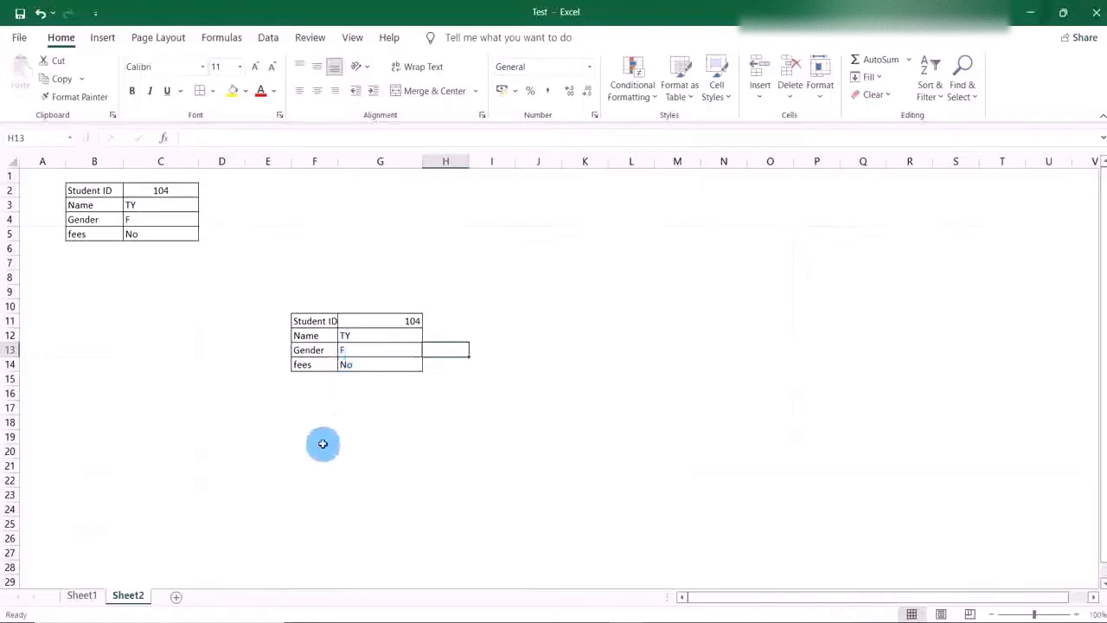
# Center the Student ID in cell G11 and compare the returned details with the last student row on Sheet1.
pyautogui.click(399, 319)
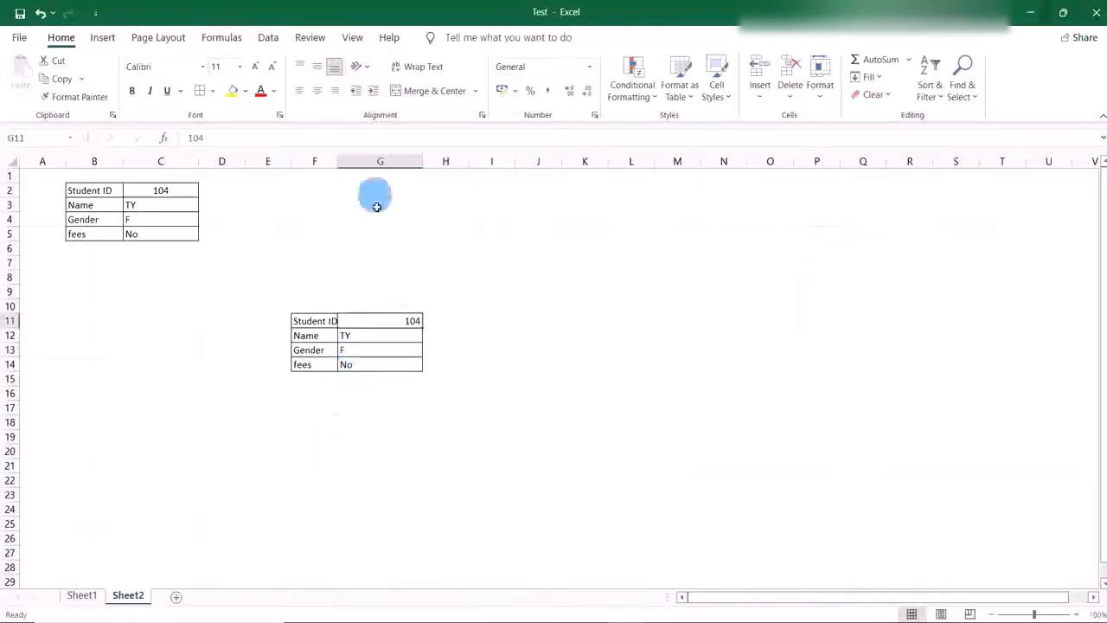
pyautogui.click(436, 90)
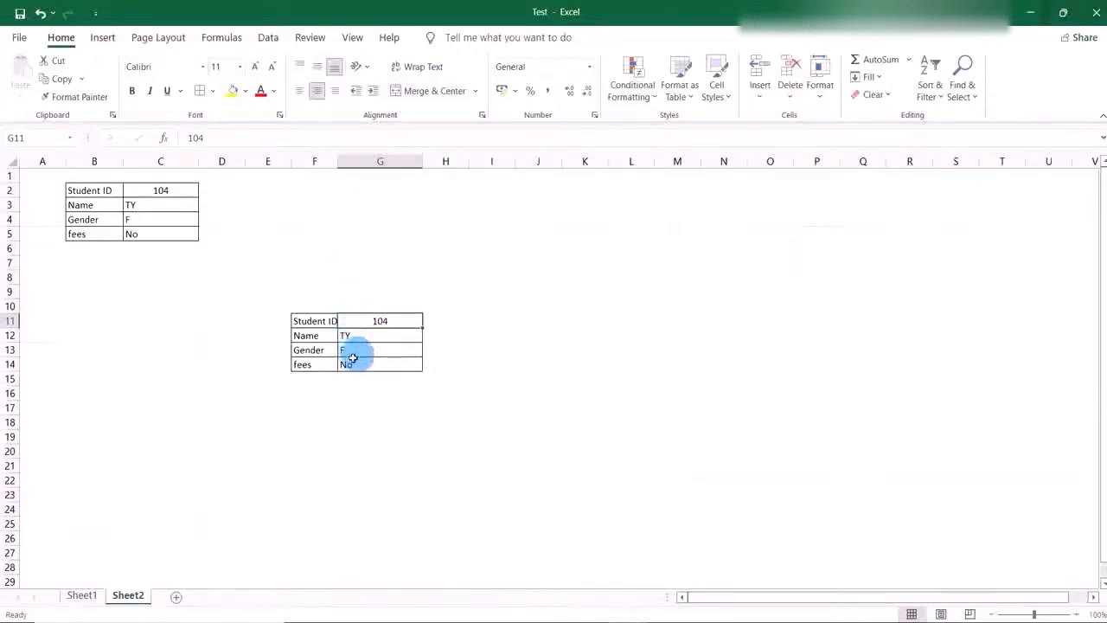
pyautogui.click(82, 597)
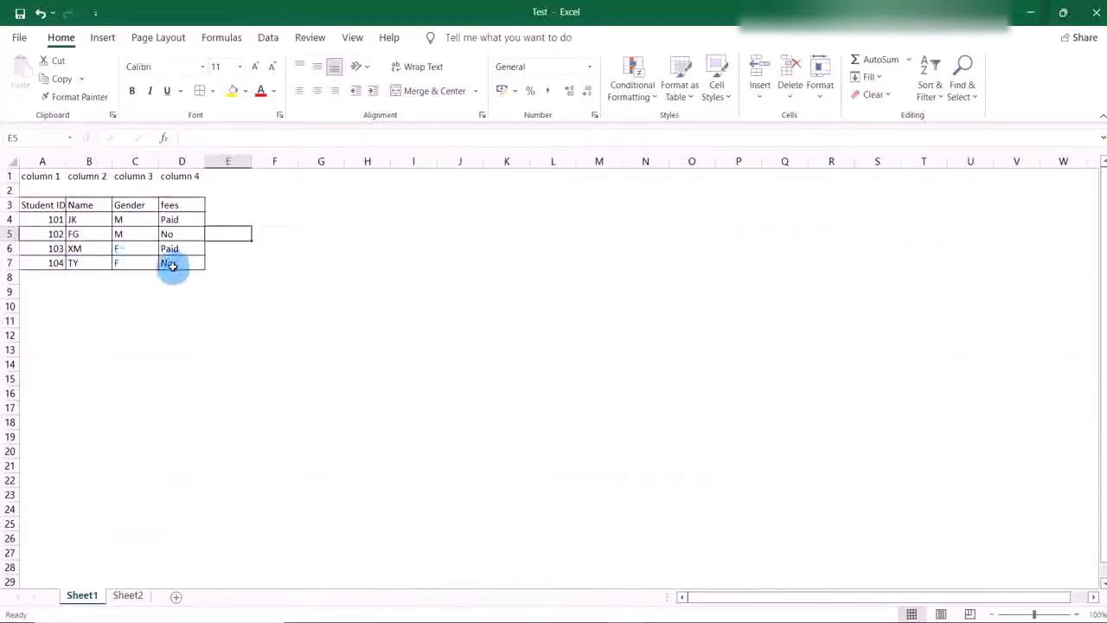
pyautogui.click(137, 595)
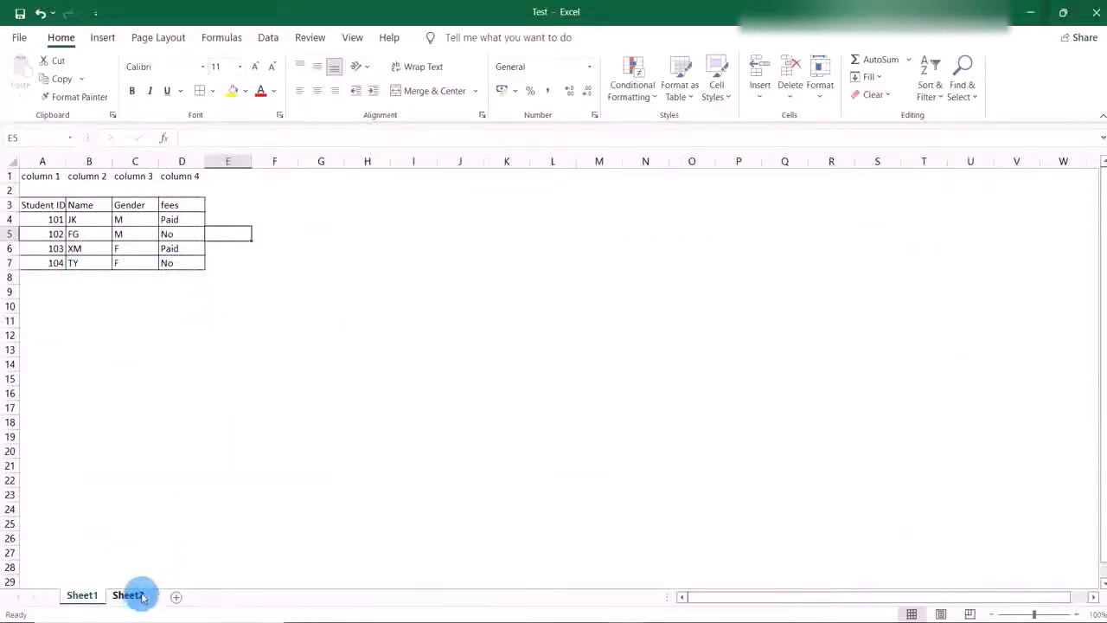
# Replace the Student ID in G11 with 103 and compare the returned details with that student's row on Sheet1.
pyautogui.doubleClick(394, 322)
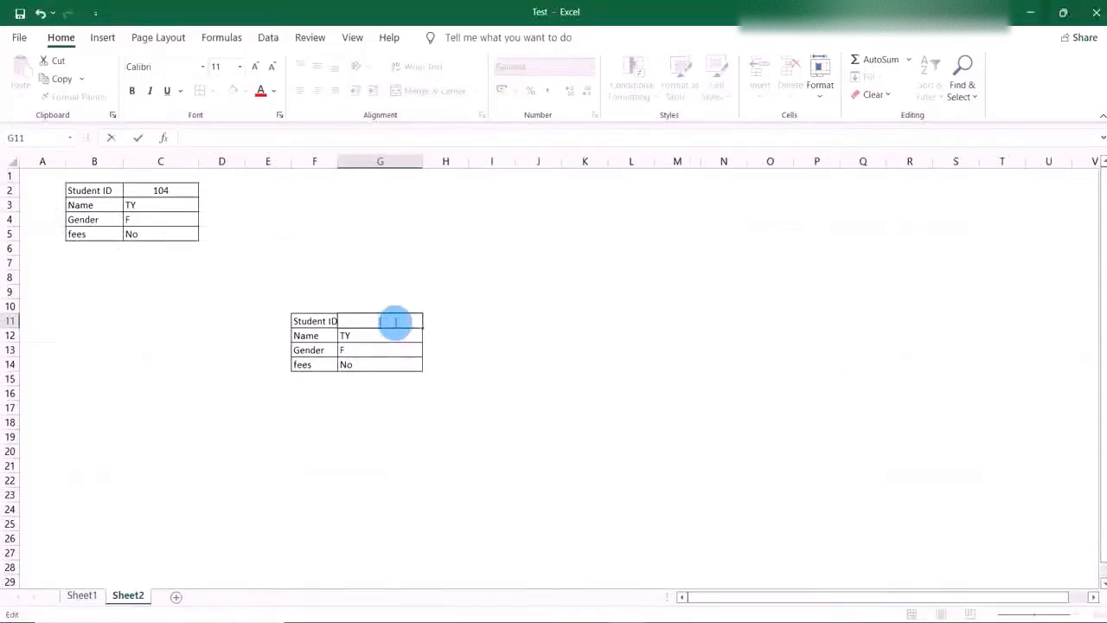
pyautogui.click(450, 347)
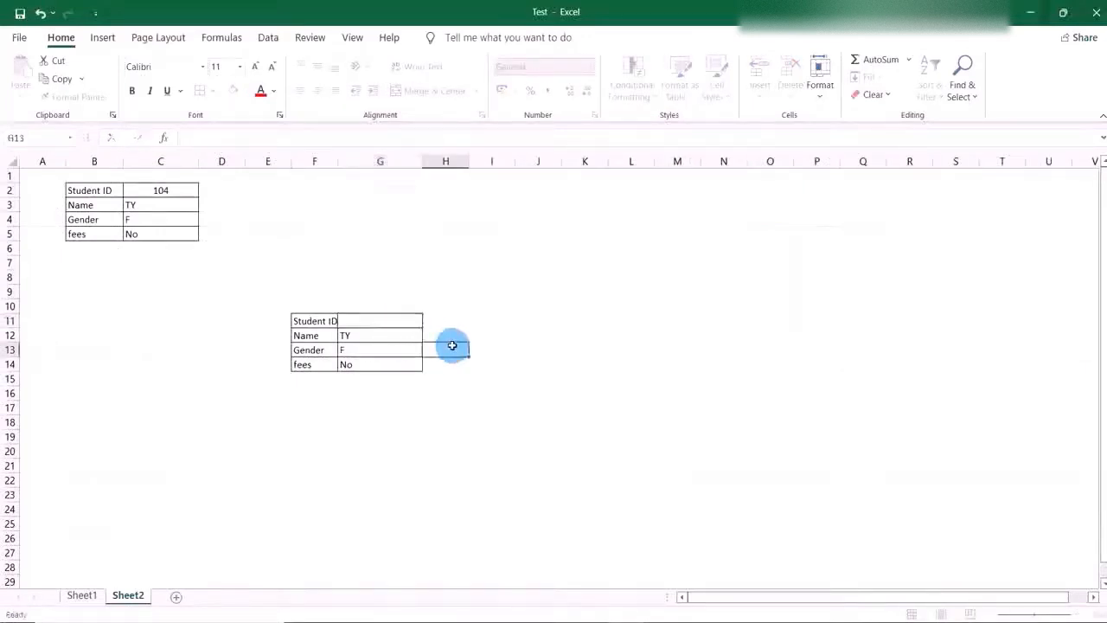
pyautogui.doubleClick(380, 318)
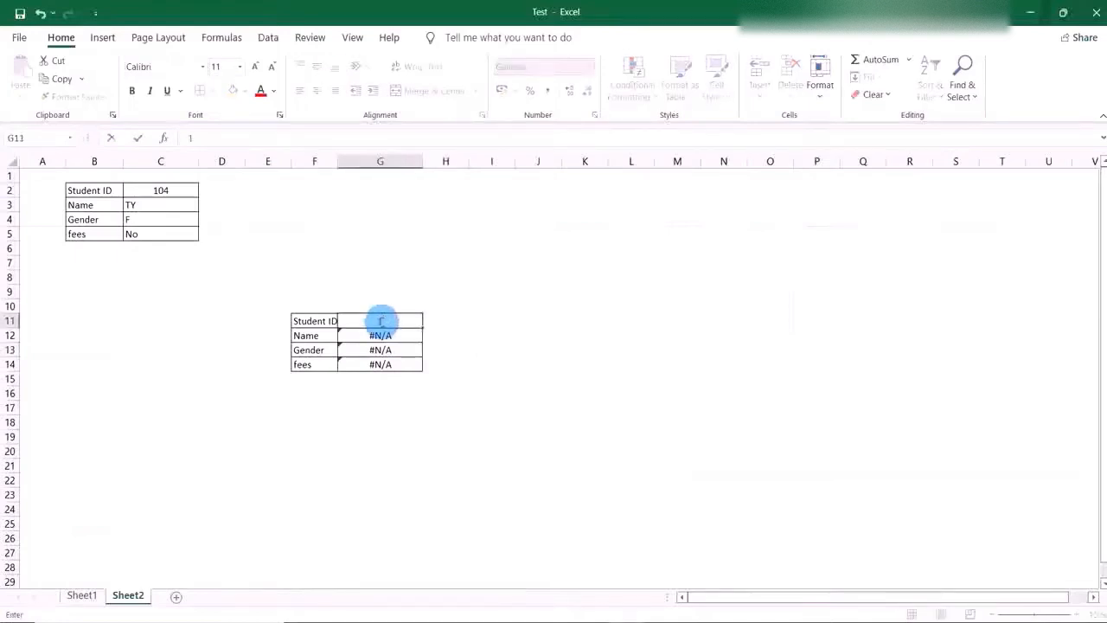
pyautogui.click(462, 335)
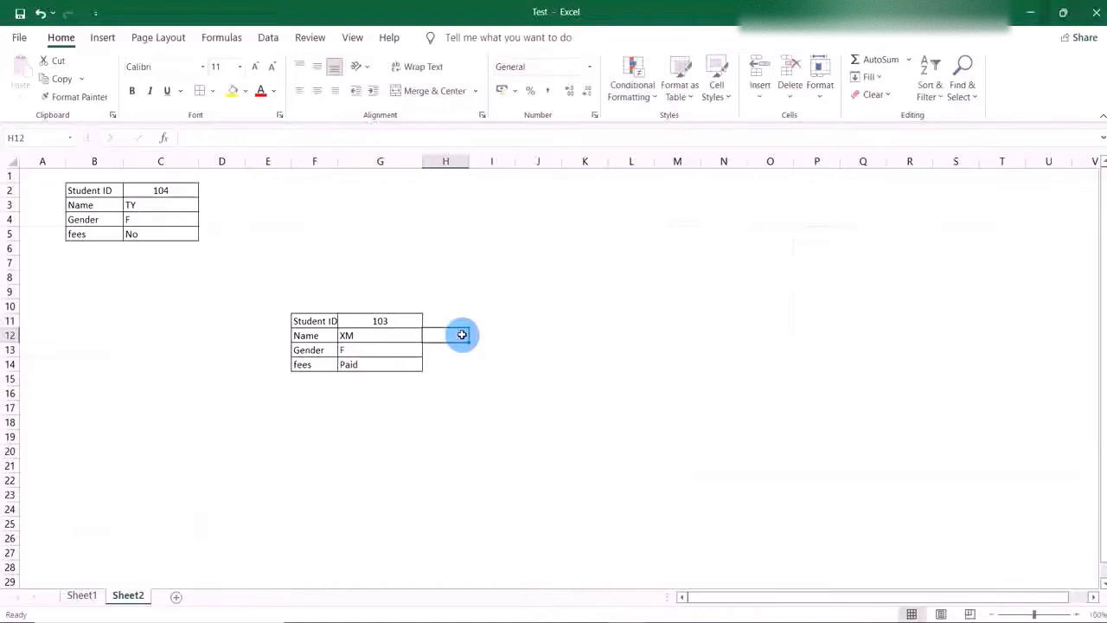
pyautogui.click(82, 595)
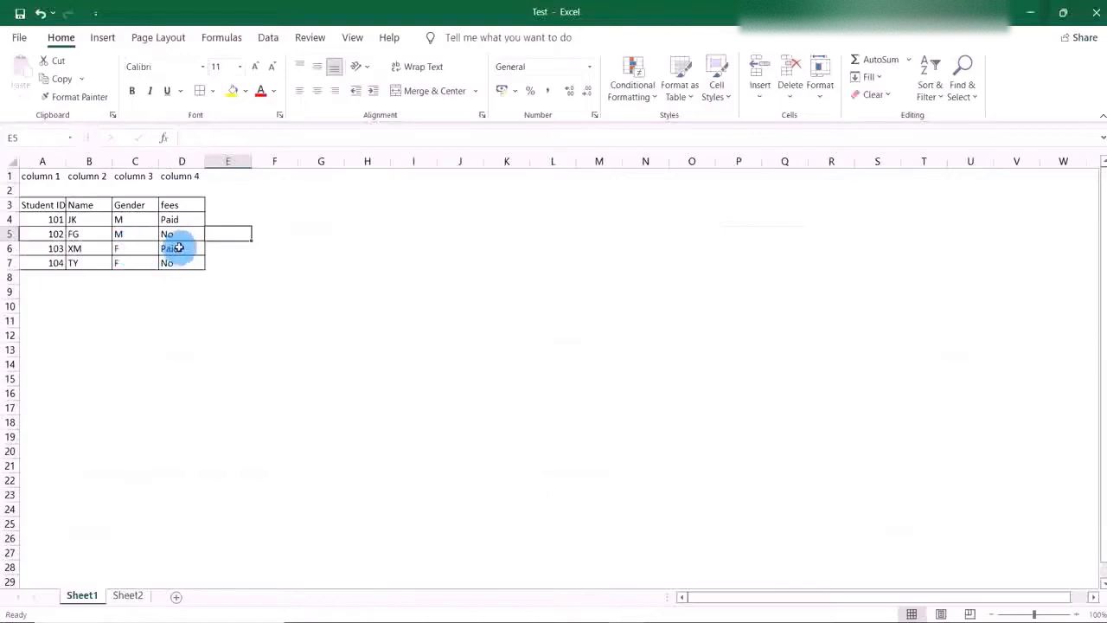
pyautogui.click(130, 596)
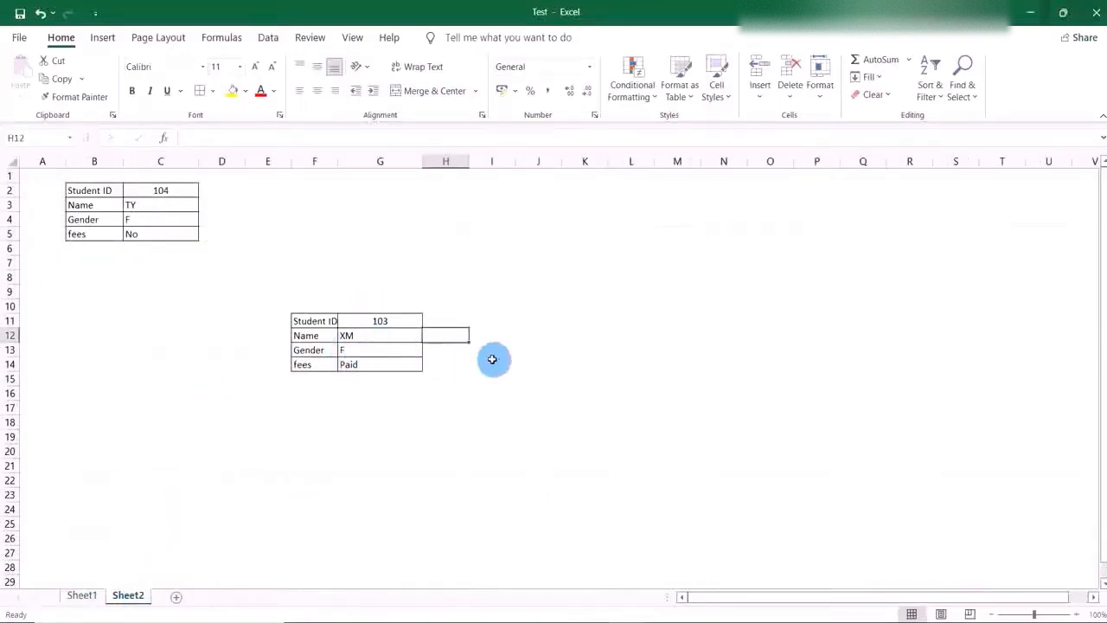
# Clear the Student ID from cell G11 on Sheet2.
pyautogui.click(404, 320)
pyautogui.doubleClick(404, 321)
pyautogui.press('BackSpace')
pyautogui.press('BackSpace')
pyautogui.press('BackSpace')
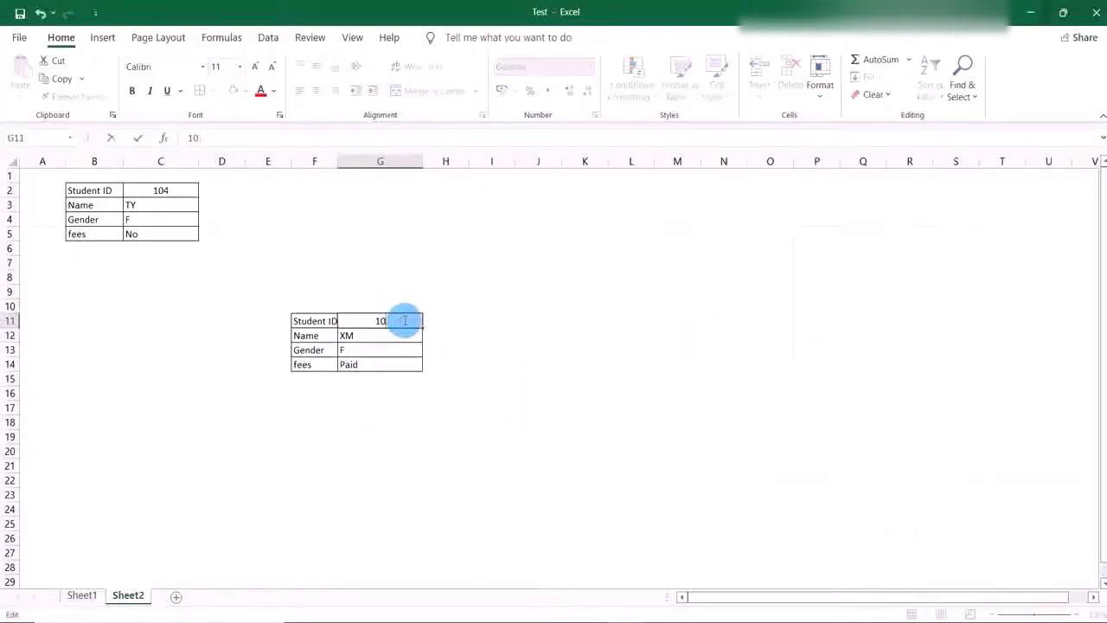
pyautogui.click(481, 339)
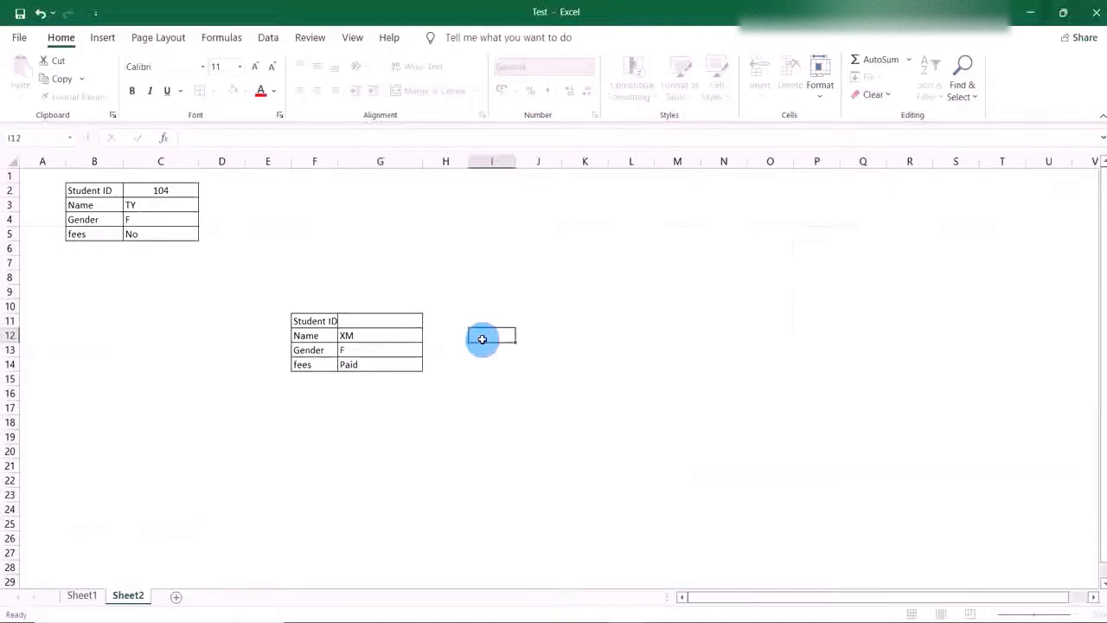
# Enter 101 in the Student ID cell G11 and compare the returned details with that student's row on Sheet1.
pyautogui.click(391, 325)
pyautogui.press('Down')
pyautogui.press('Down')
pyautogui.press('Down')
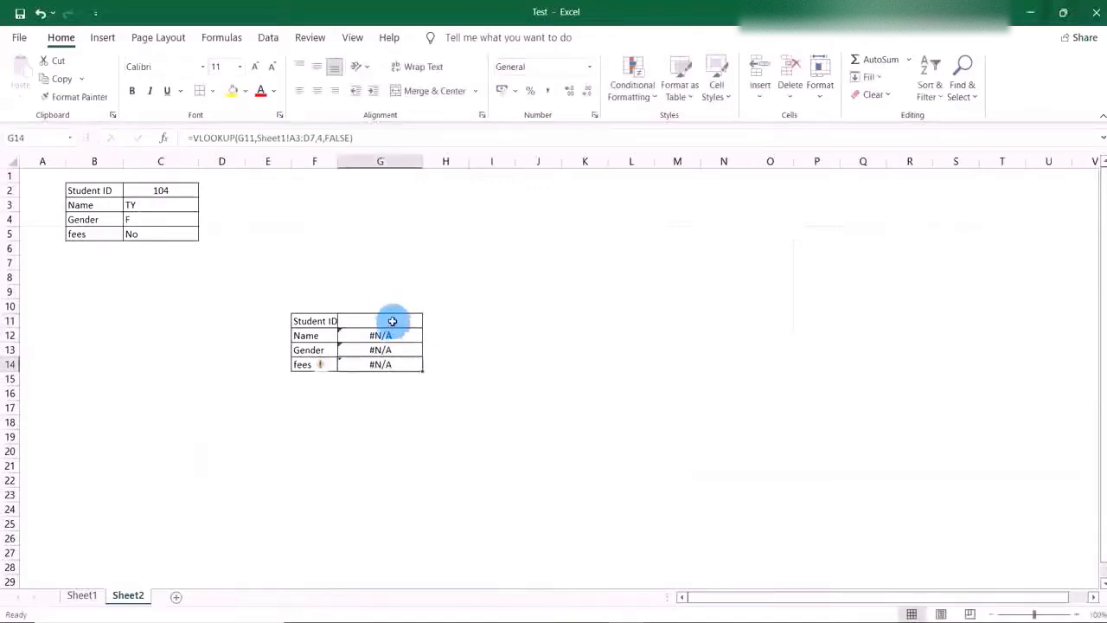
pyautogui.doubleClick(396, 319)
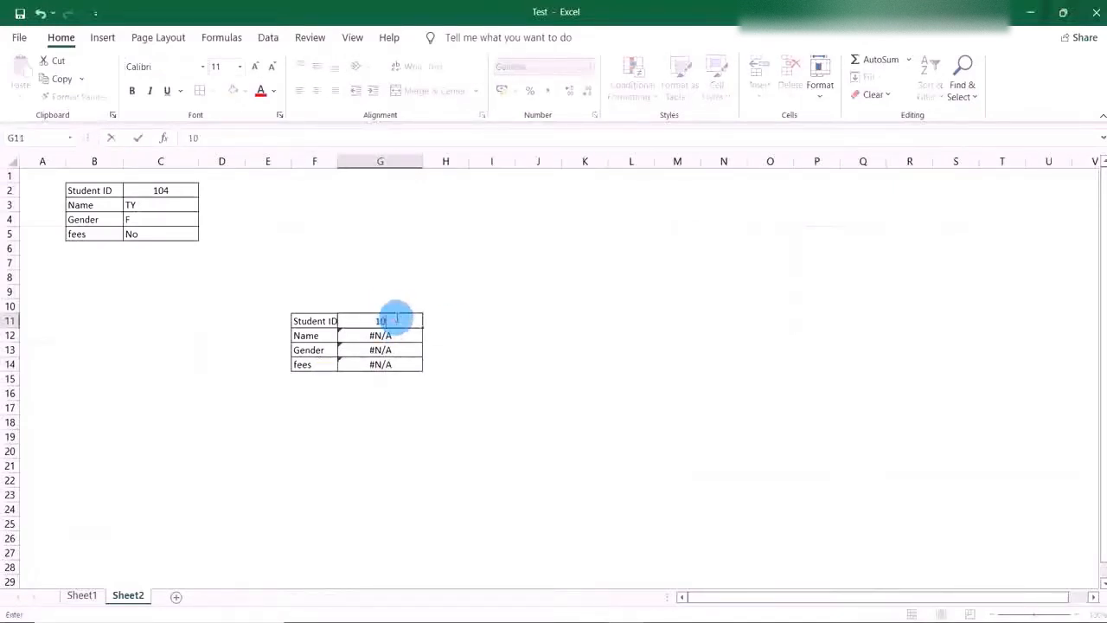
pyautogui.write('101')
pyautogui.click(446, 349)
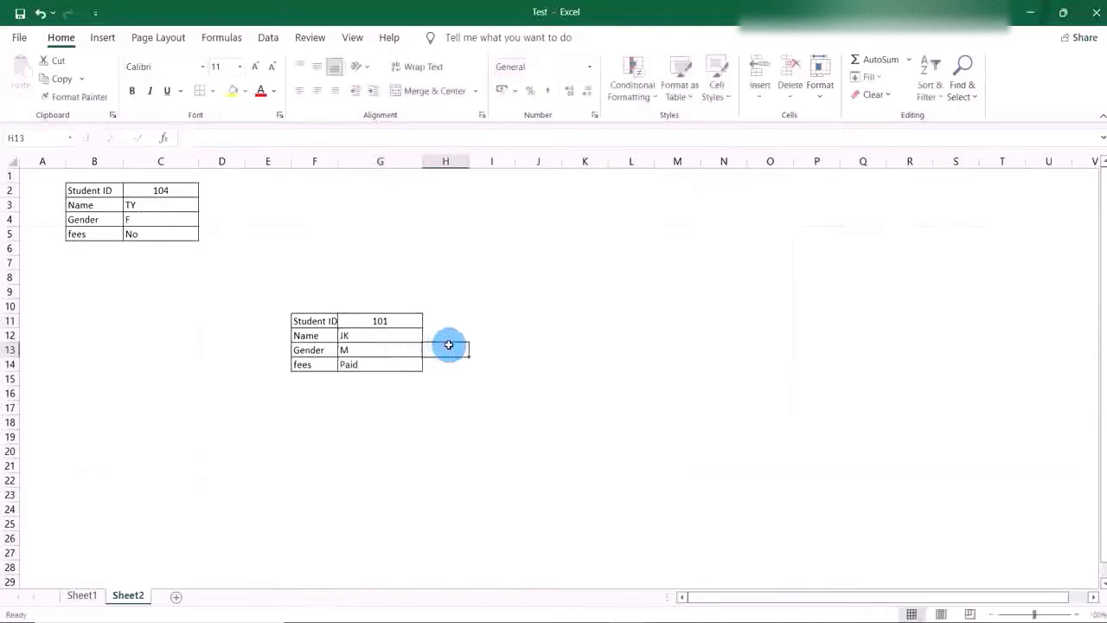
pyautogui.click(81, 596)
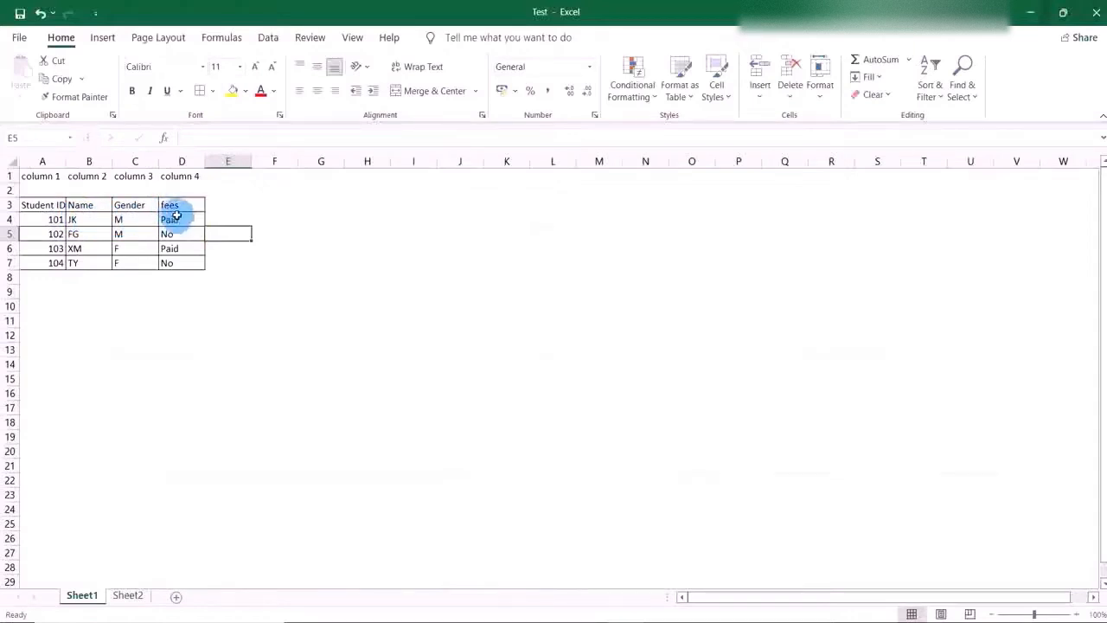
pyautogui.click(130, 595)
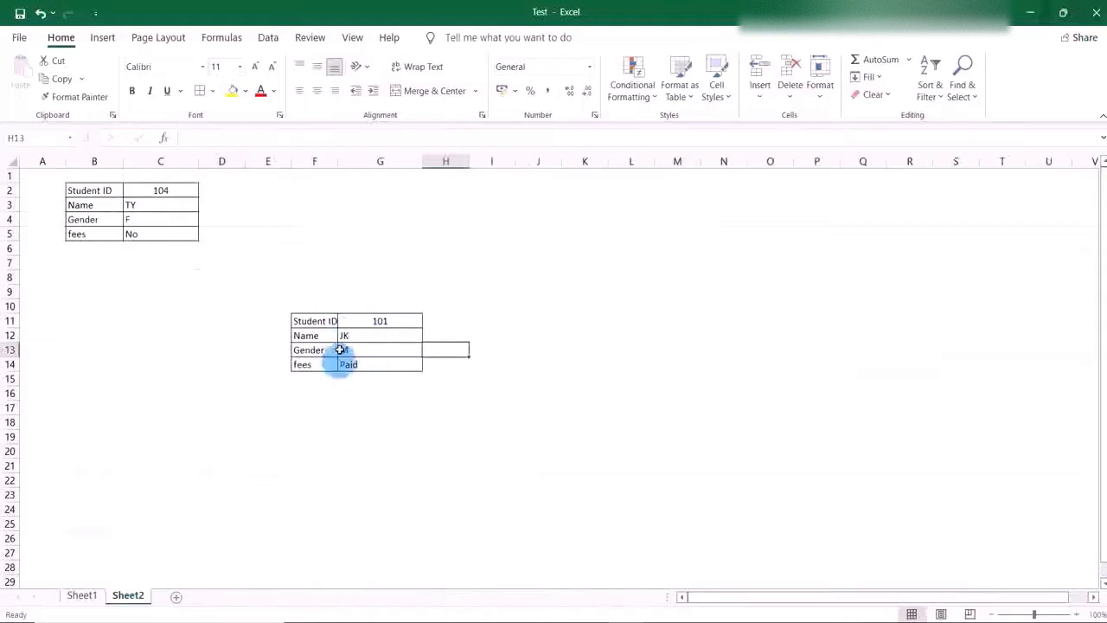
# Change the Student ID in G11 to 102 and compare the returned details with that student's row on Sheet1.
pyautogui.click(403, 321)
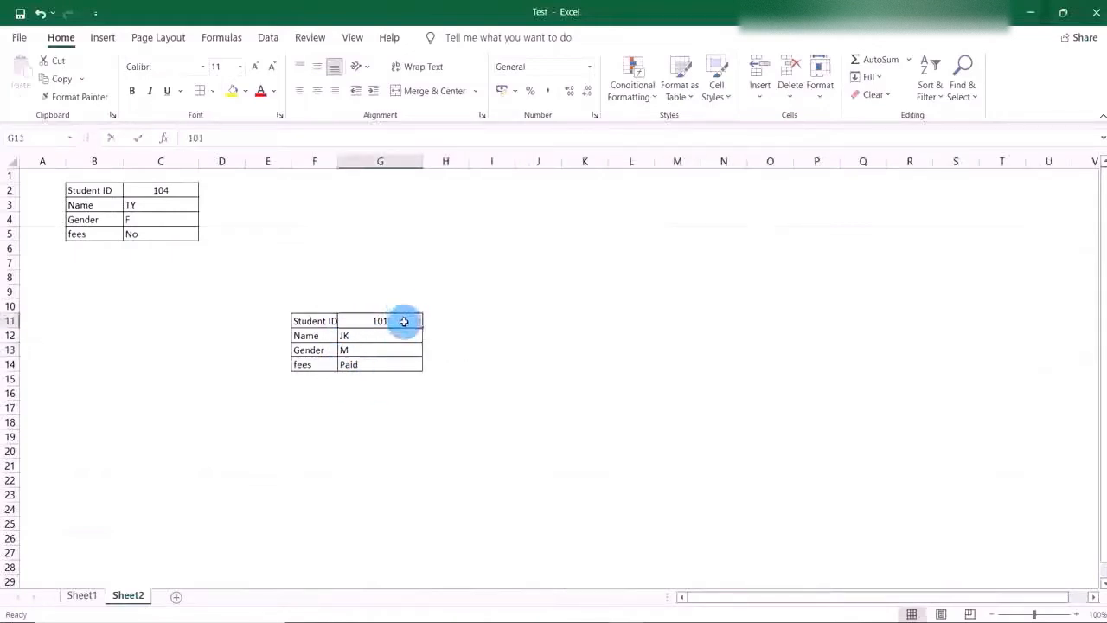
pyautogui.doubleClick(404, 321)
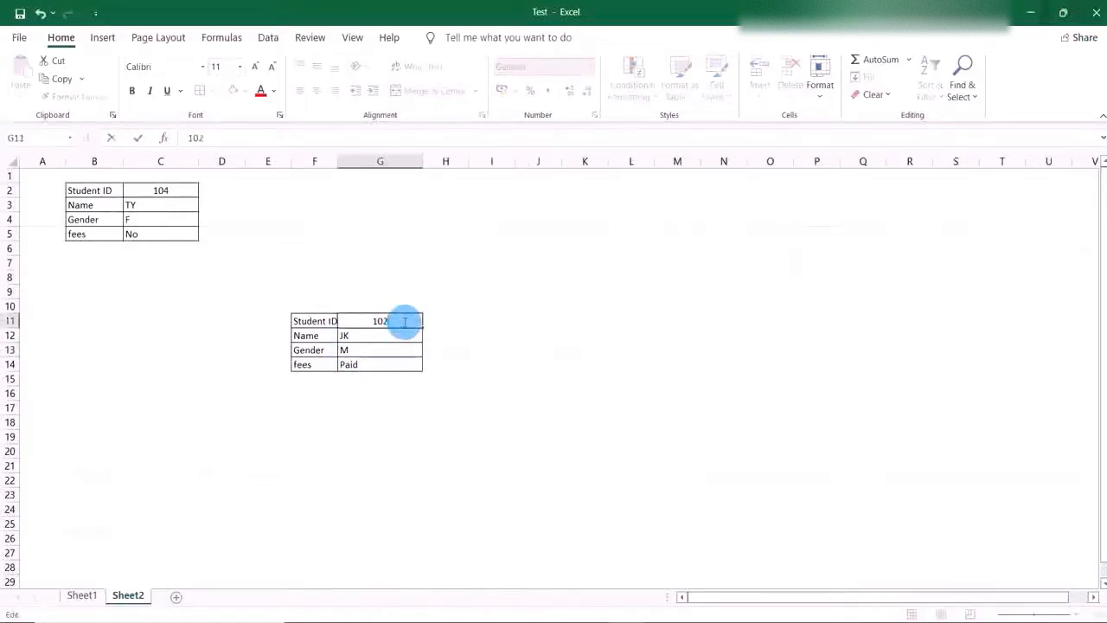
pyautogui.click(487, 364)
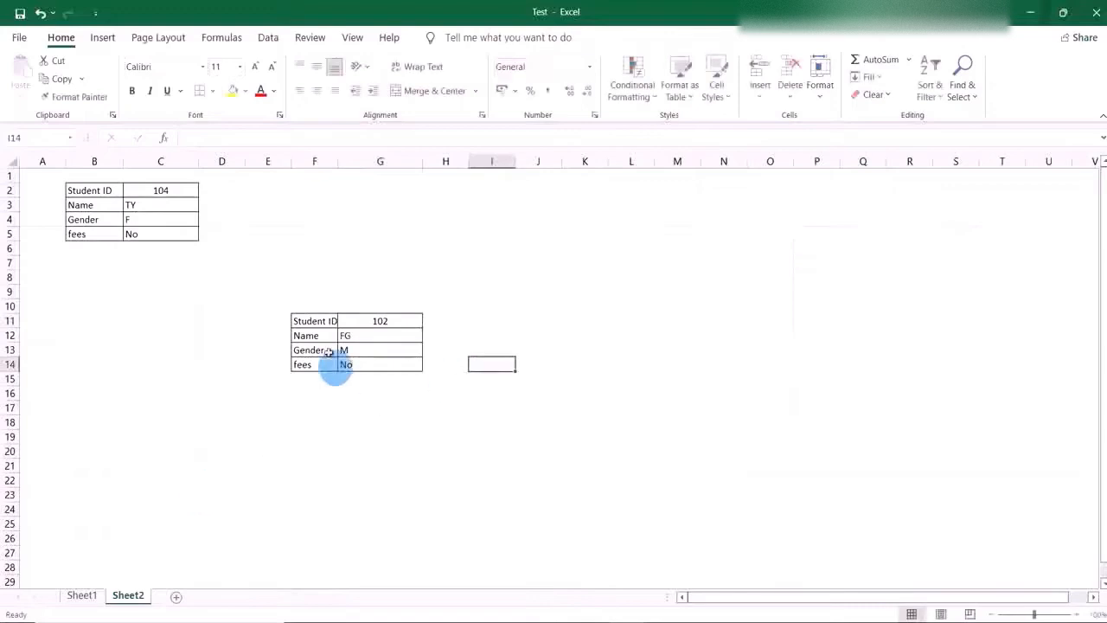
pyautogui.click(90, 596)
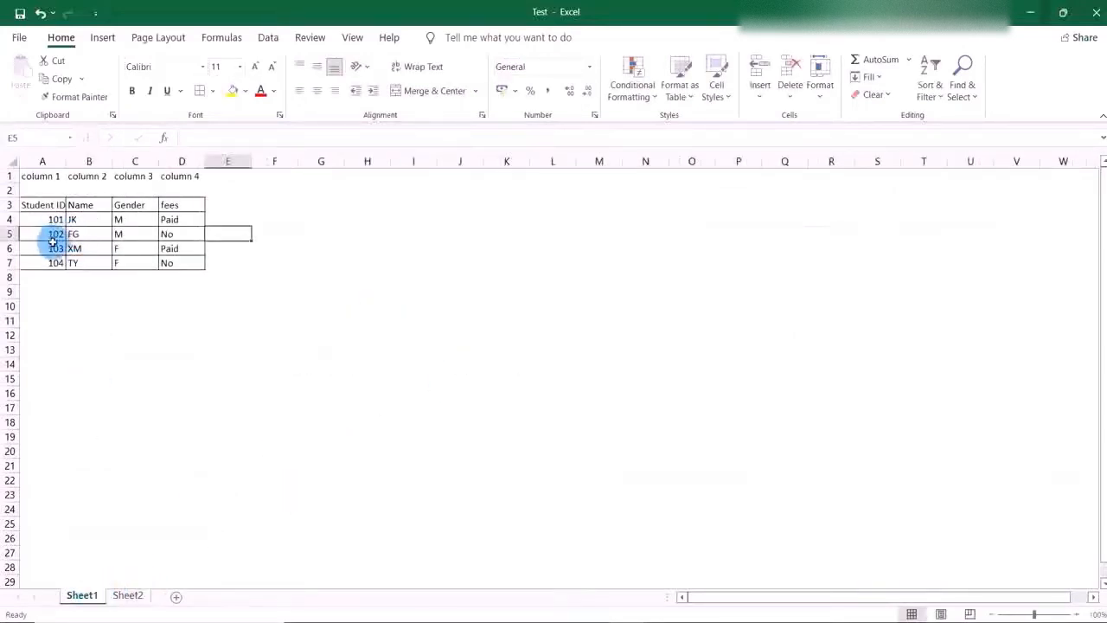
pyautogui.click(128, 595)
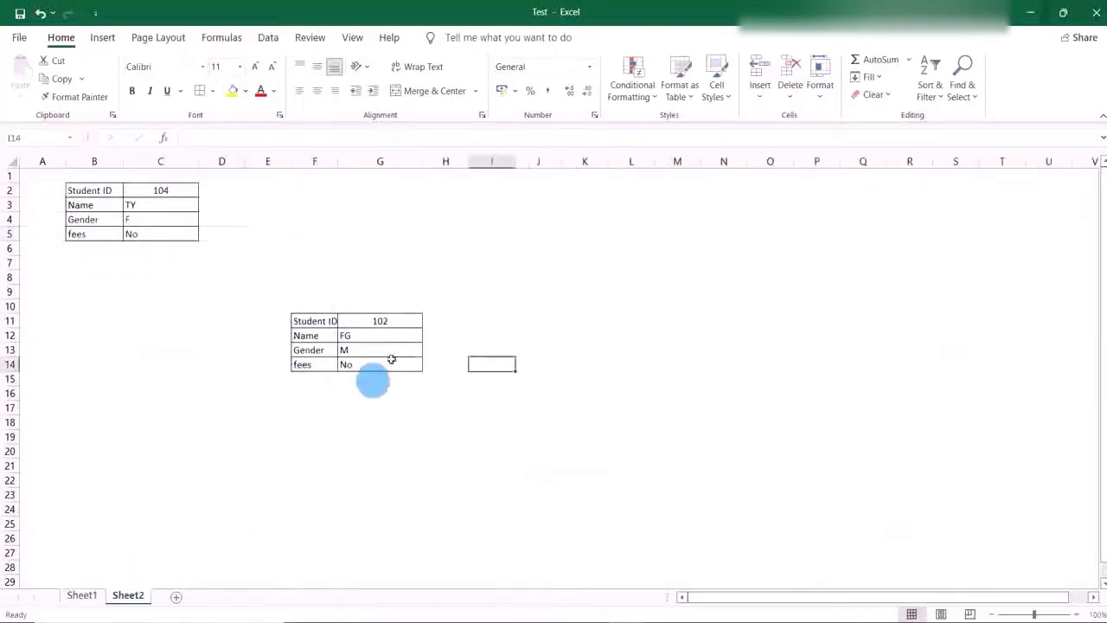